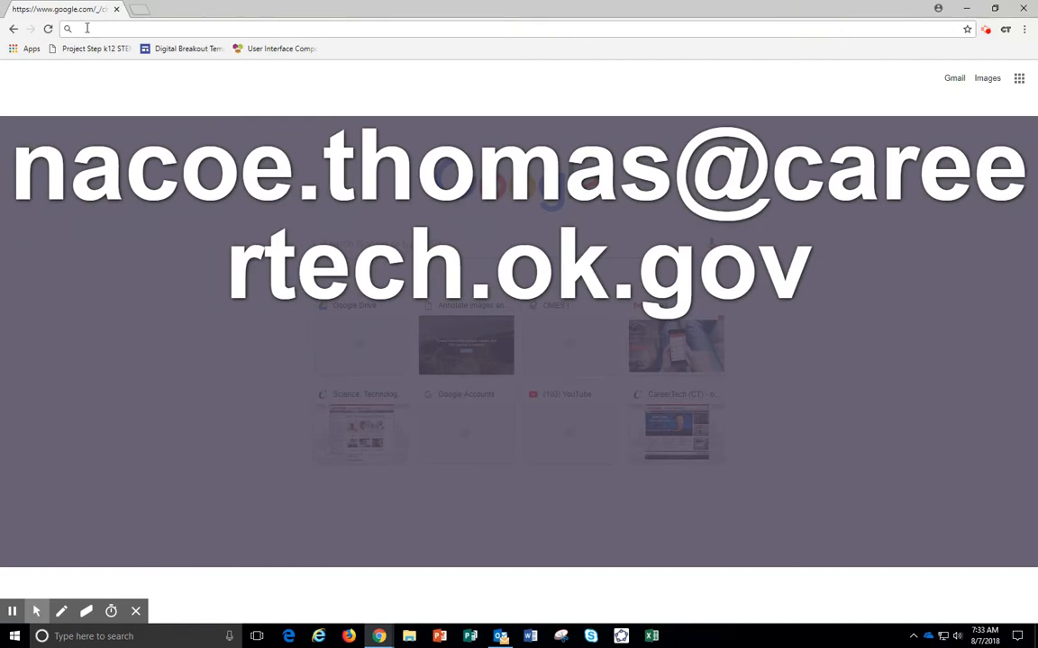
- Search the web for "google forms" and open the Google Forms introduction page from the results
type("google")
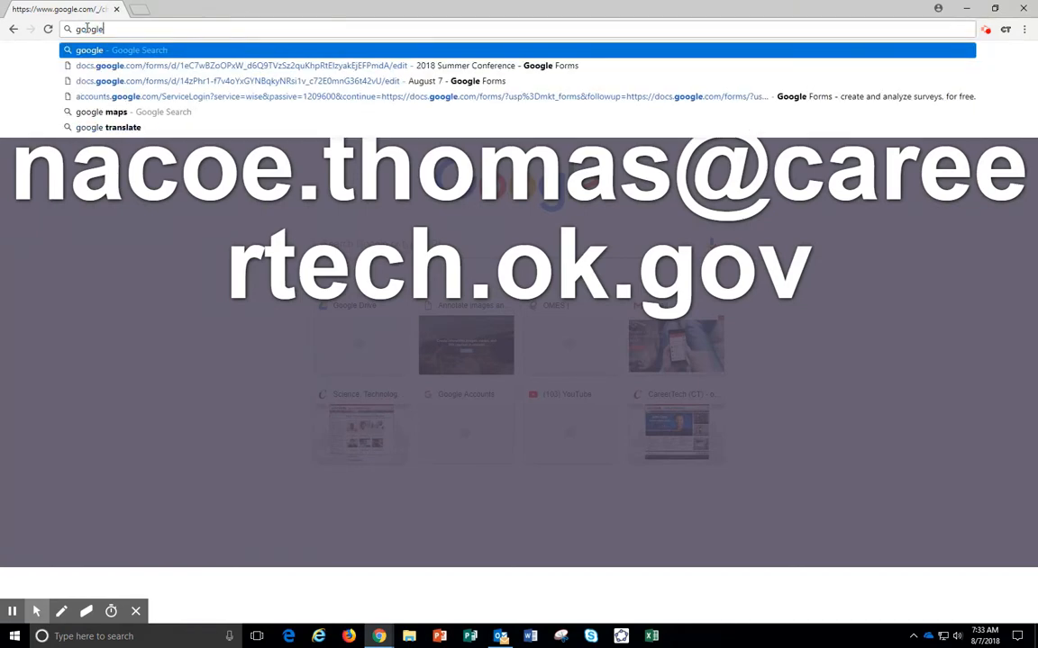
type(" forms")
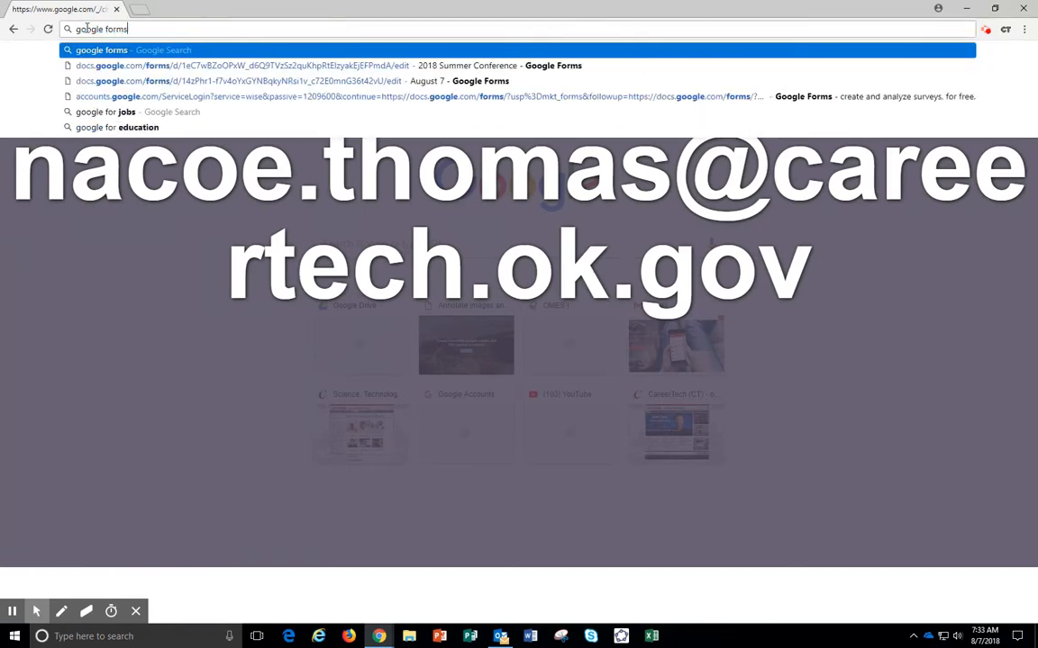
key("Return")
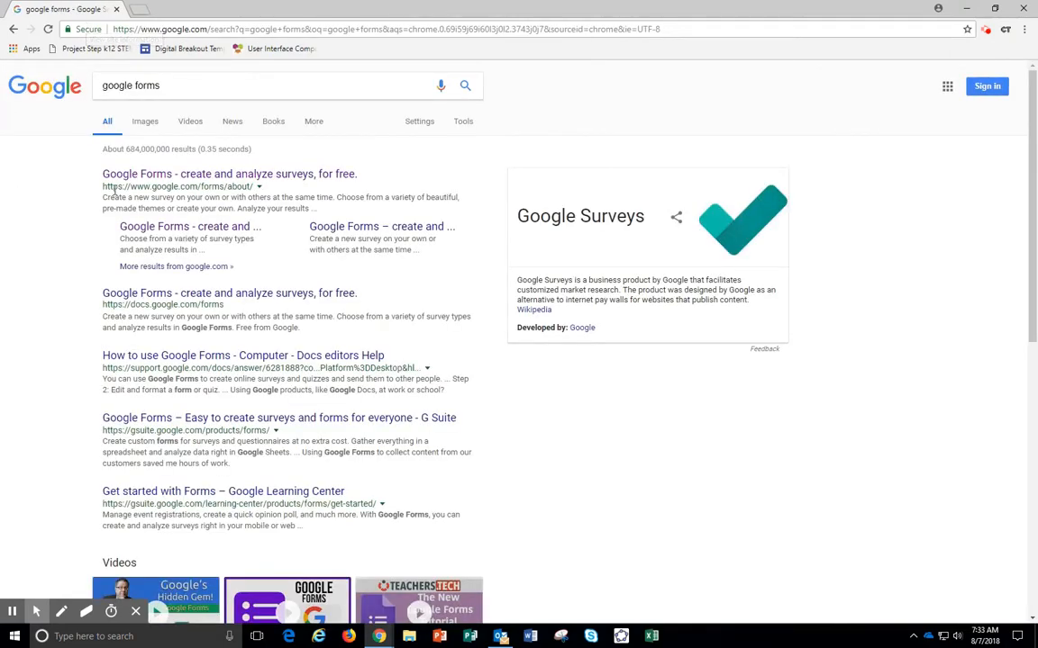
left_click(167, 177)
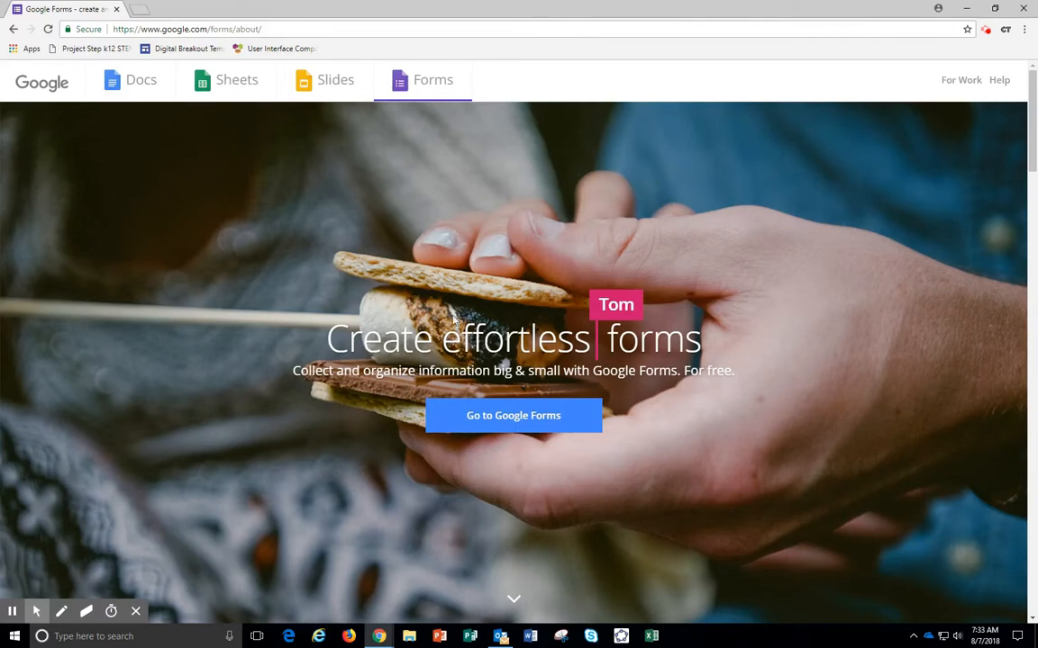
- Proceed to Google Forms and sign in by entering the account password
left_click(508, 420)
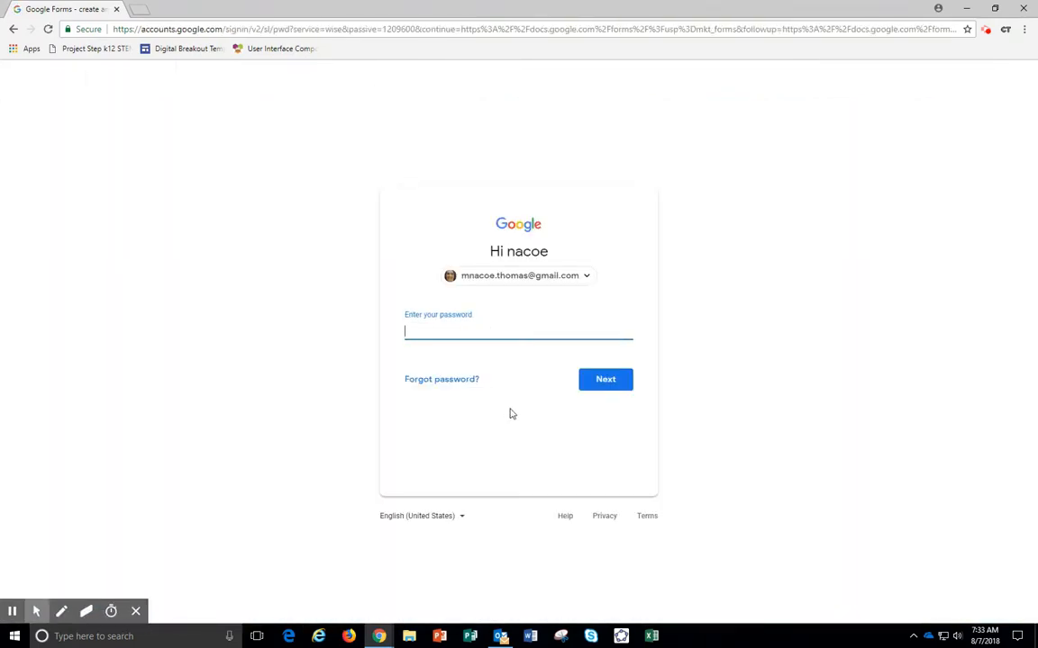
type("••••••••••")
key("Return")
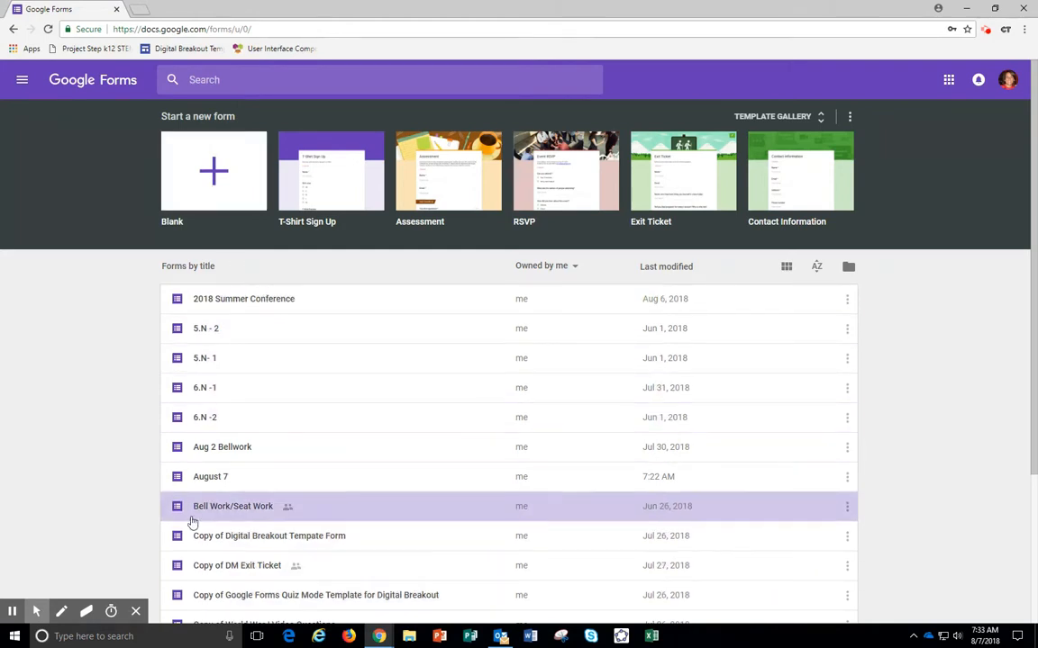
- Create a new blank form, return to the forms list, and start another blank form
left_click(210, 171)
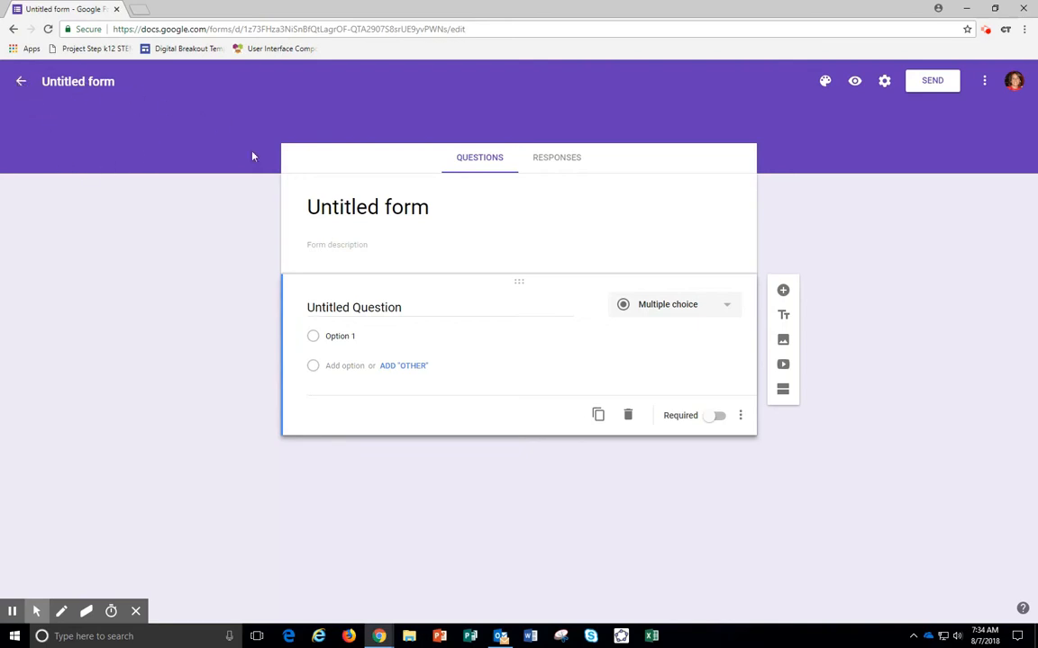
left_click(22, 83)
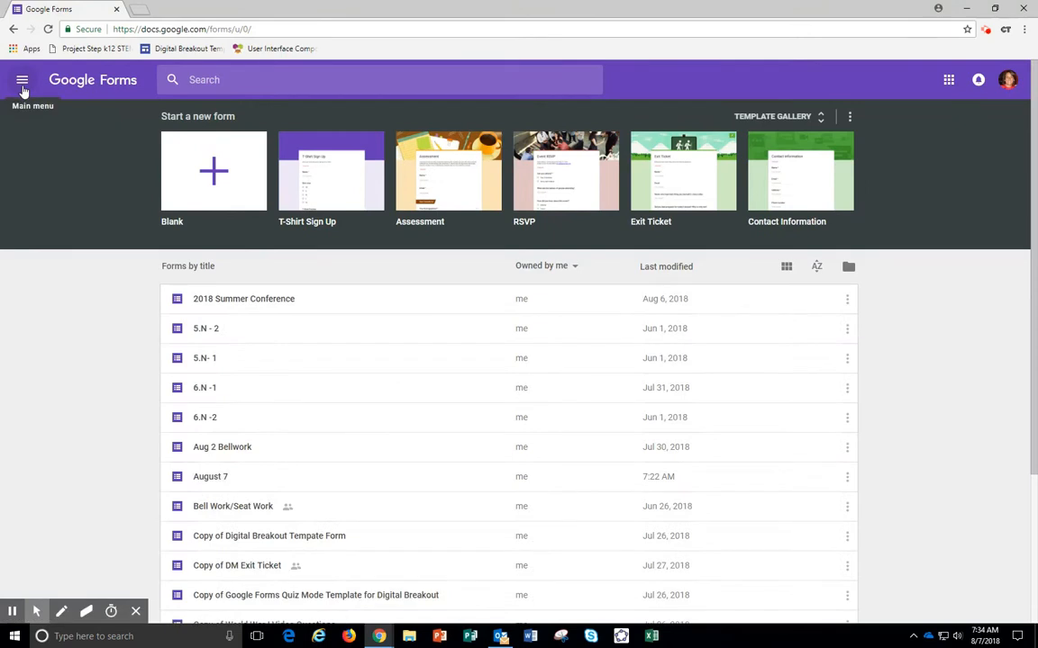
left_click(213, 171)
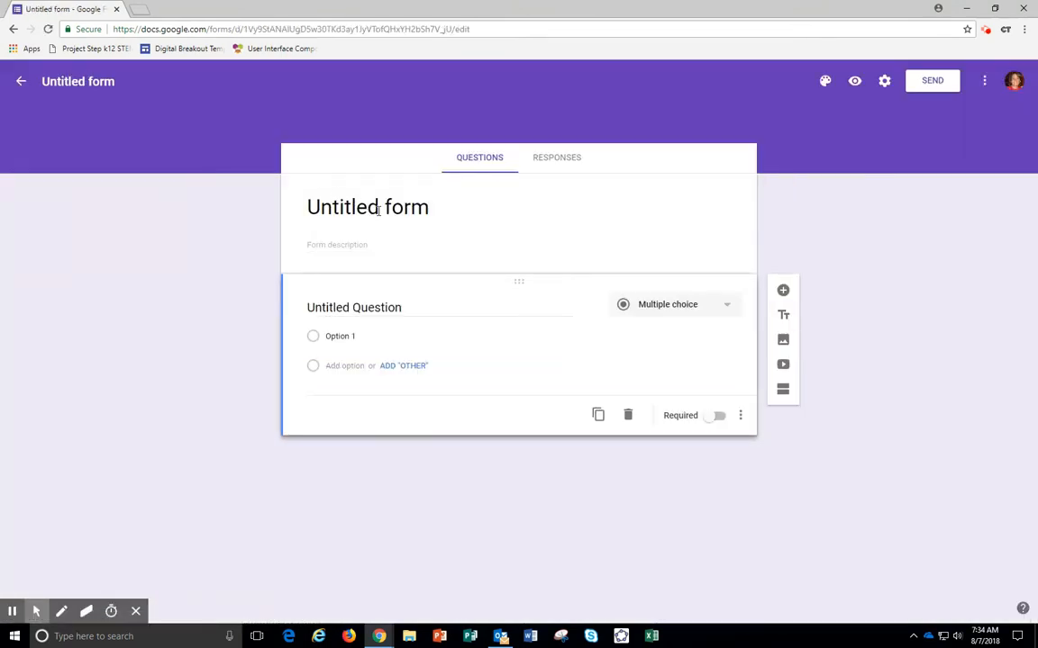
- Title the form "August 7" and apply the same title as the form's file name
left_click(381, 207)
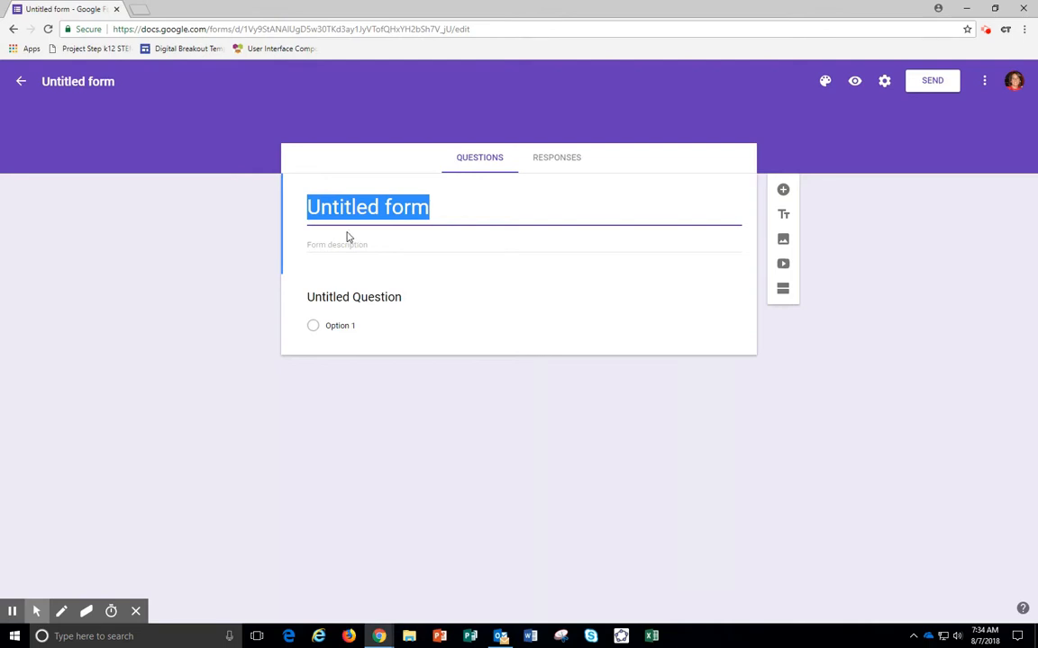
type("August 7")
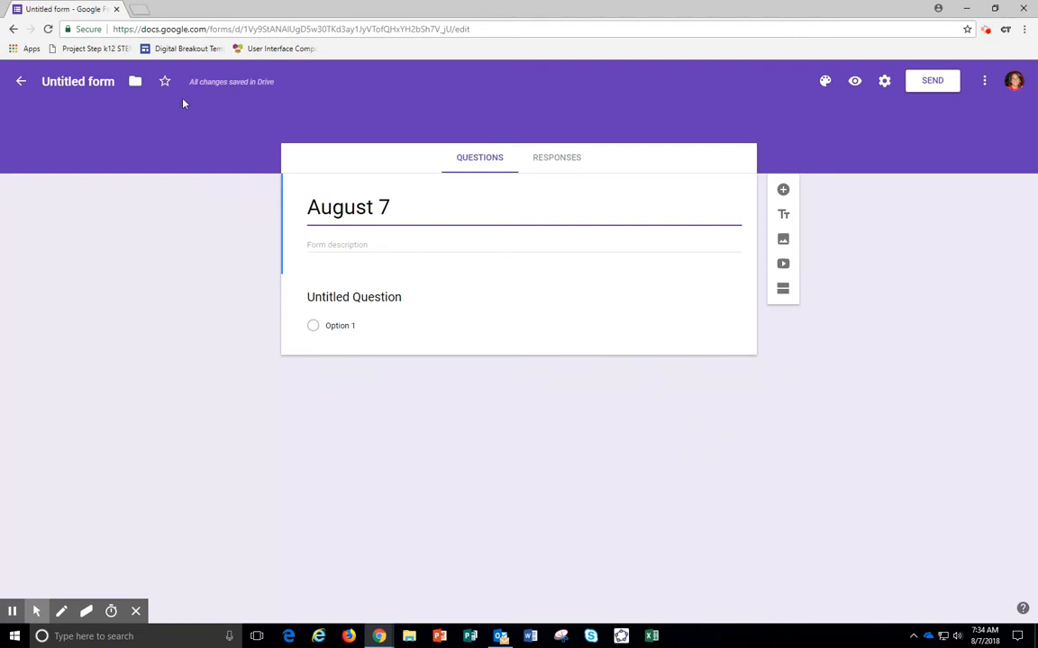
left_click(81, 81)
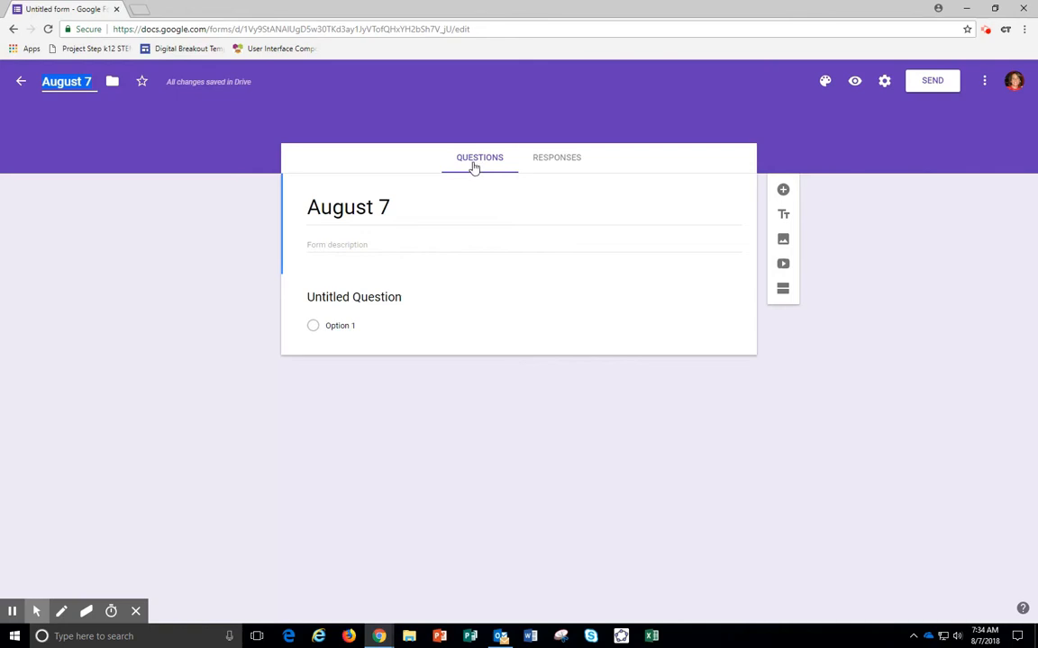
- Switch off responses to enter the respondent message "Time is up", and turn accepting responses back on
left_click(562, 165)
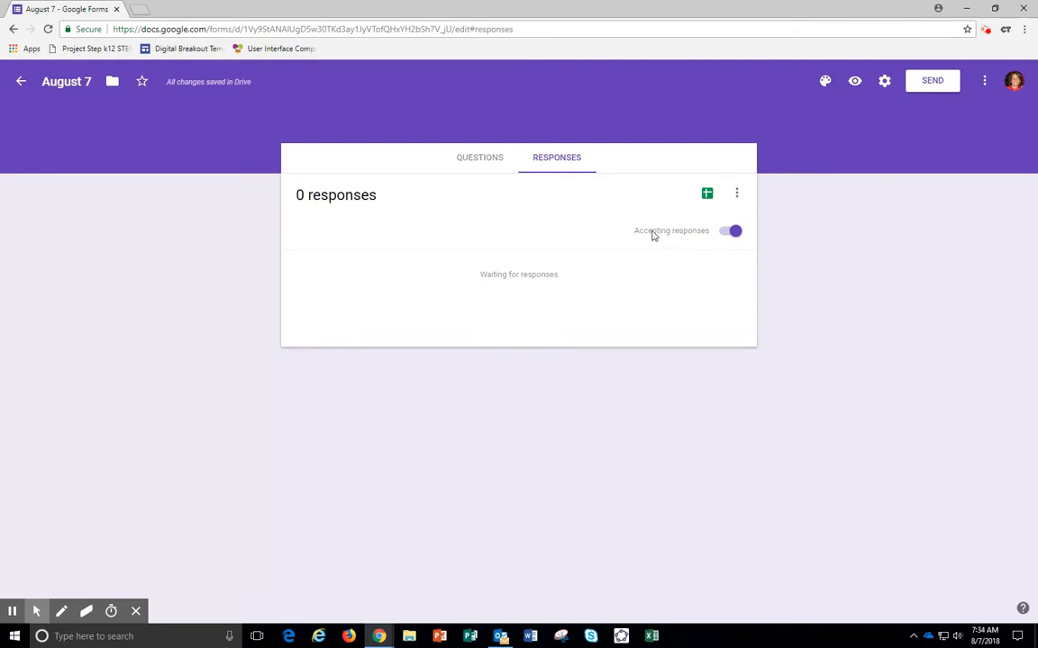
left_click(736, 234)
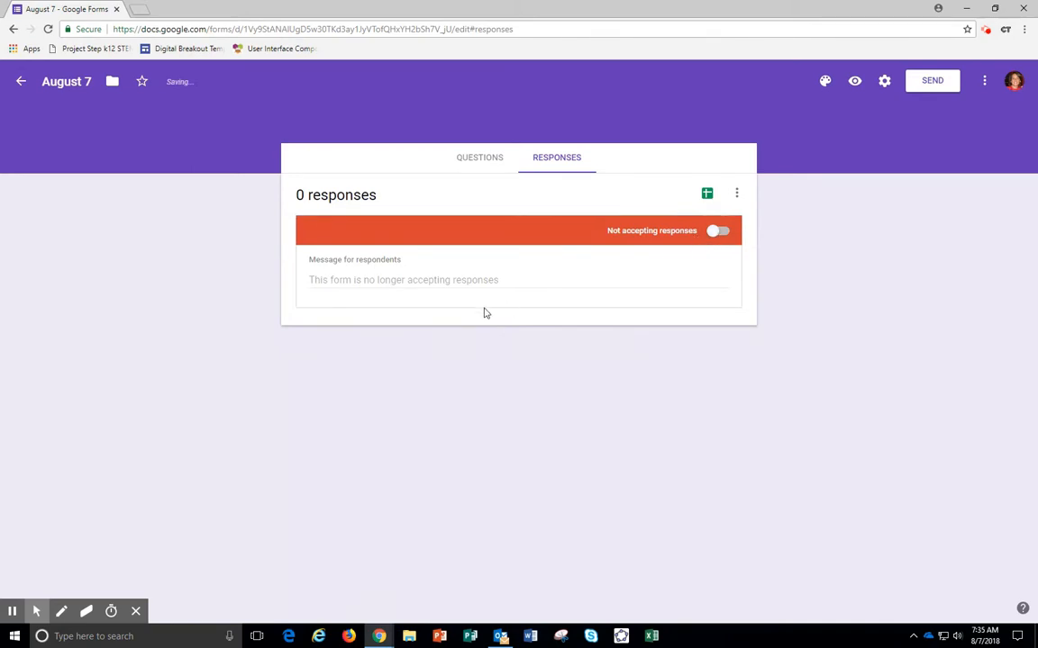
left_click(393, 276)
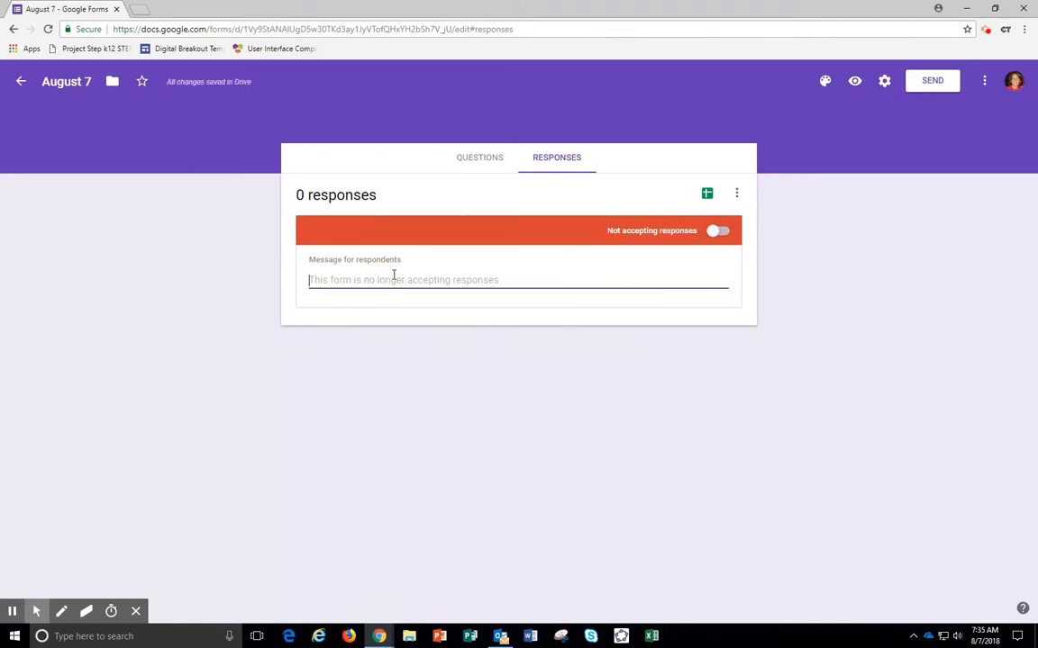
type("Time is up")
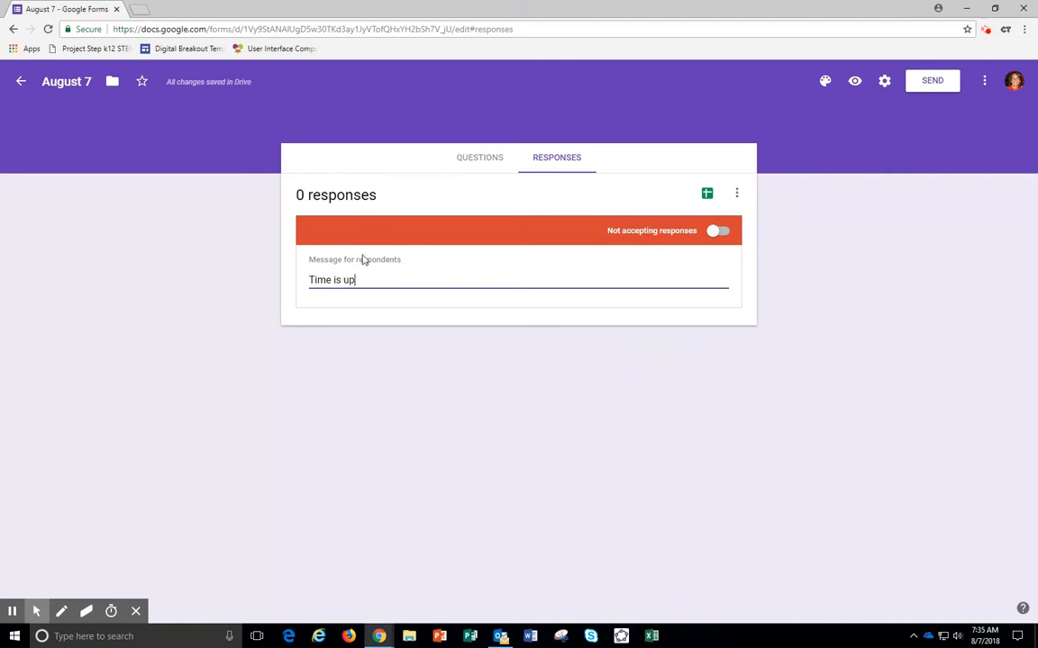
left_click(717, 231)
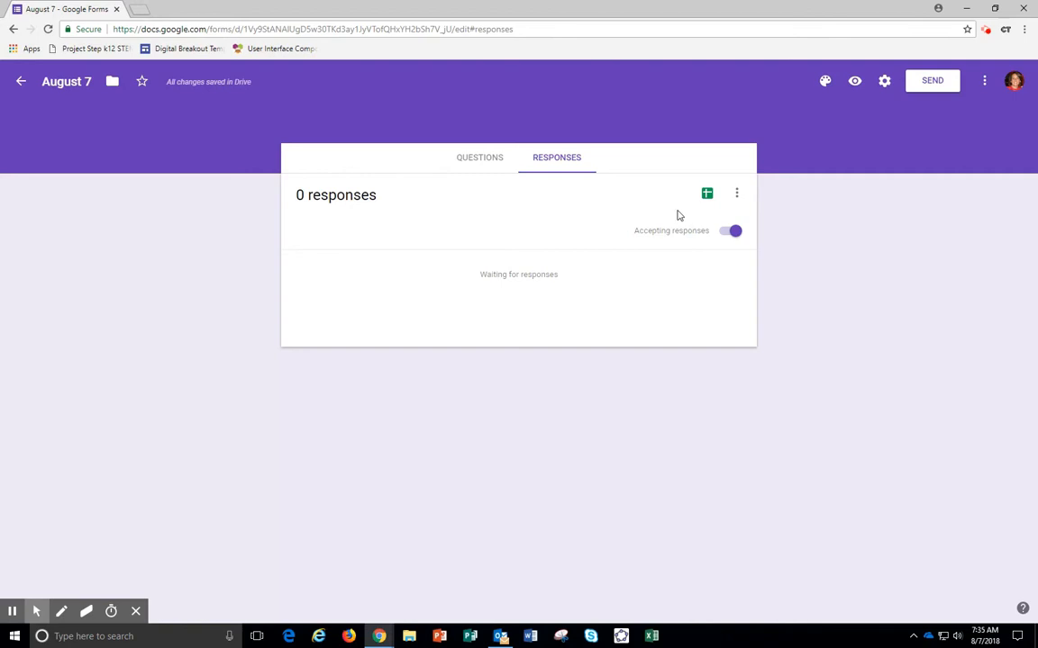
- Title the form's first question "Name" in short-answer format and review the available question types
left_click(478, 163)
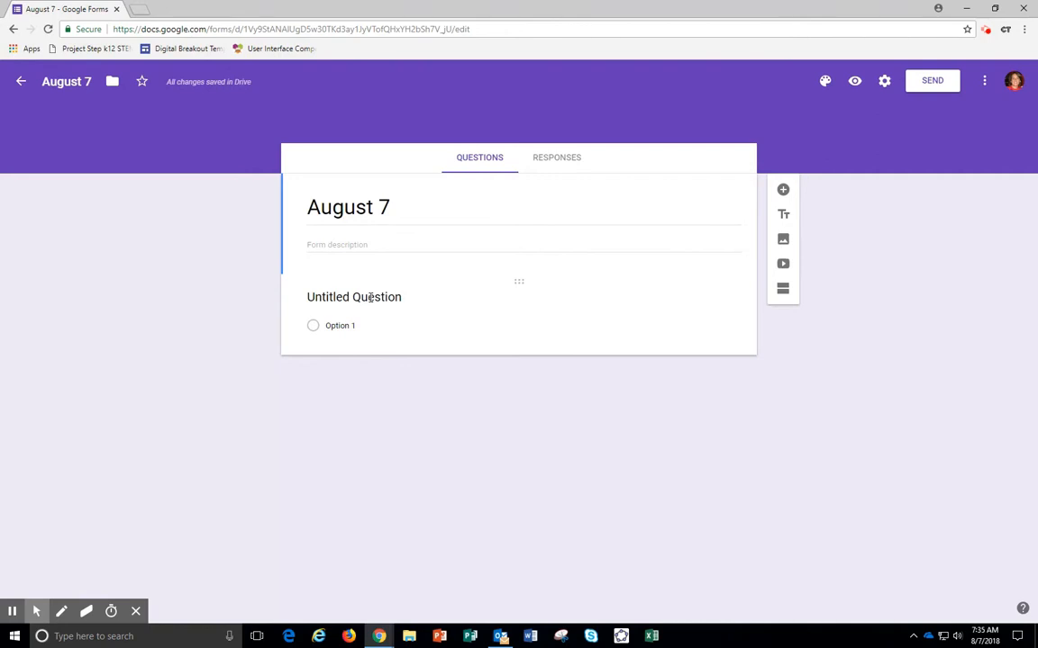
left_click(370, 298)
type("Name")
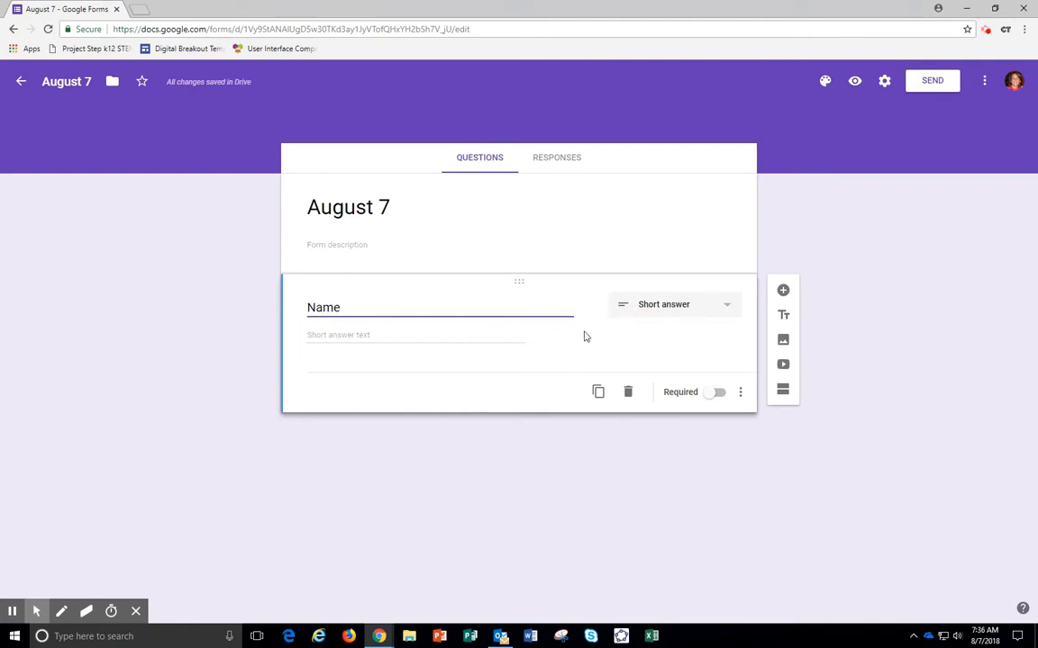
left_click(728, 312)
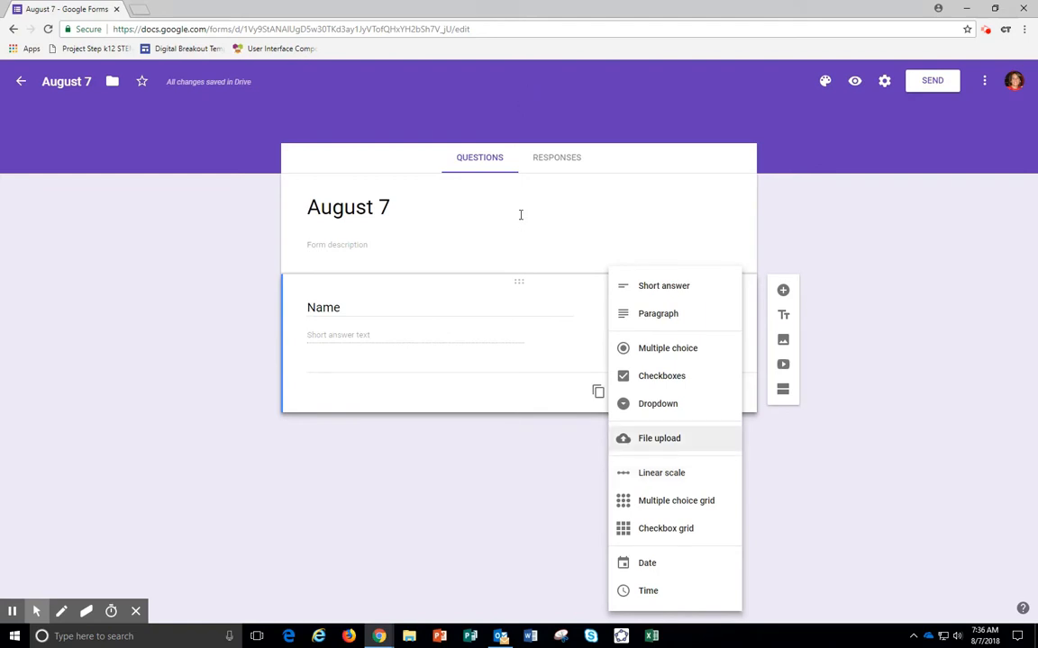
left_click(565, 351)
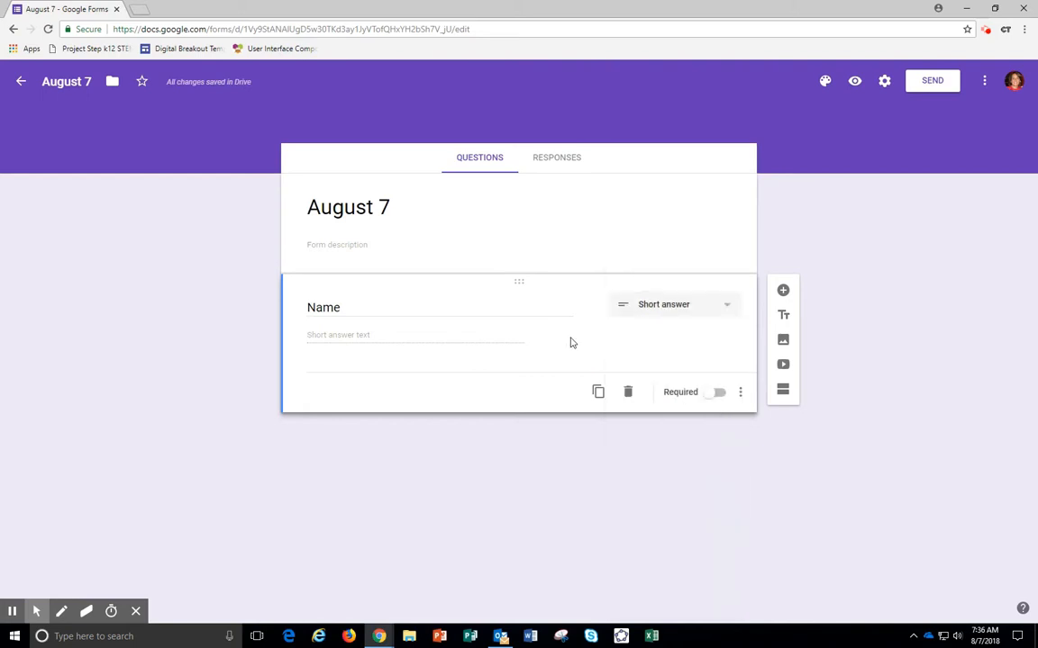
- Make the "Name" question required and add a new question below it
left_click(712, 398)
mouse_move(598, 322)
left_click(784, 291)
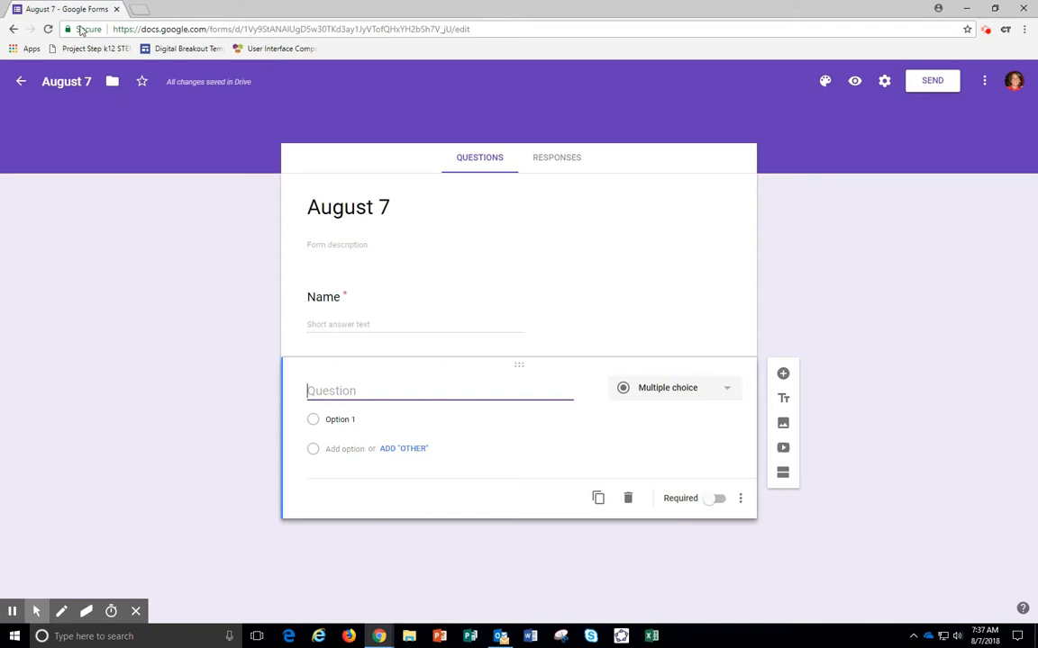
- Search the web for "heart labeled images" in a new browser tab and show the image results
left_click(138, 9)
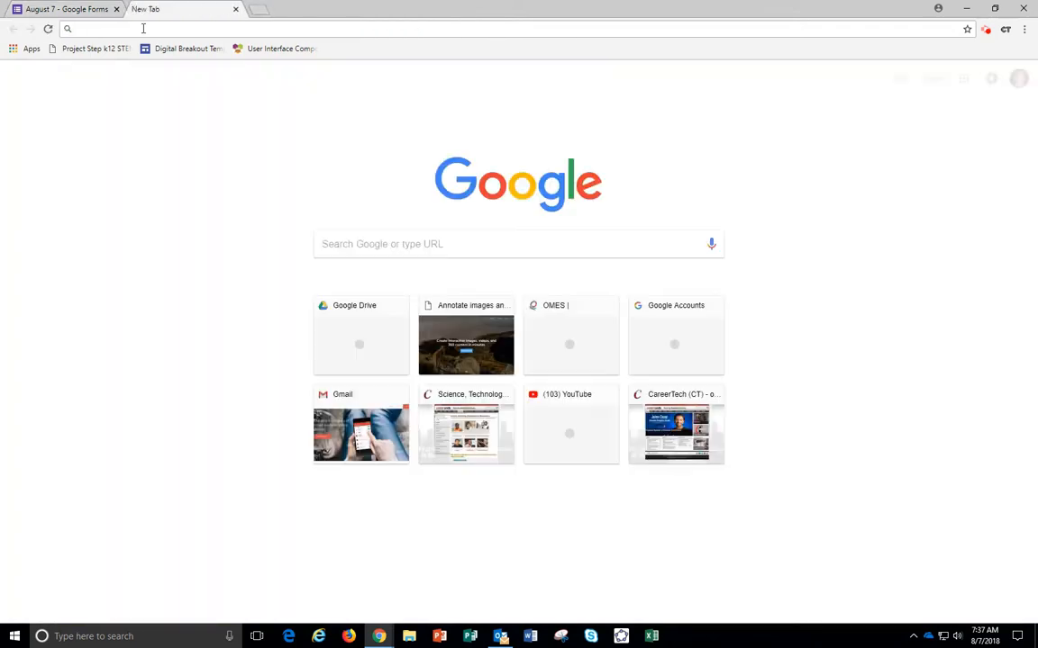
left_click(395, 249)
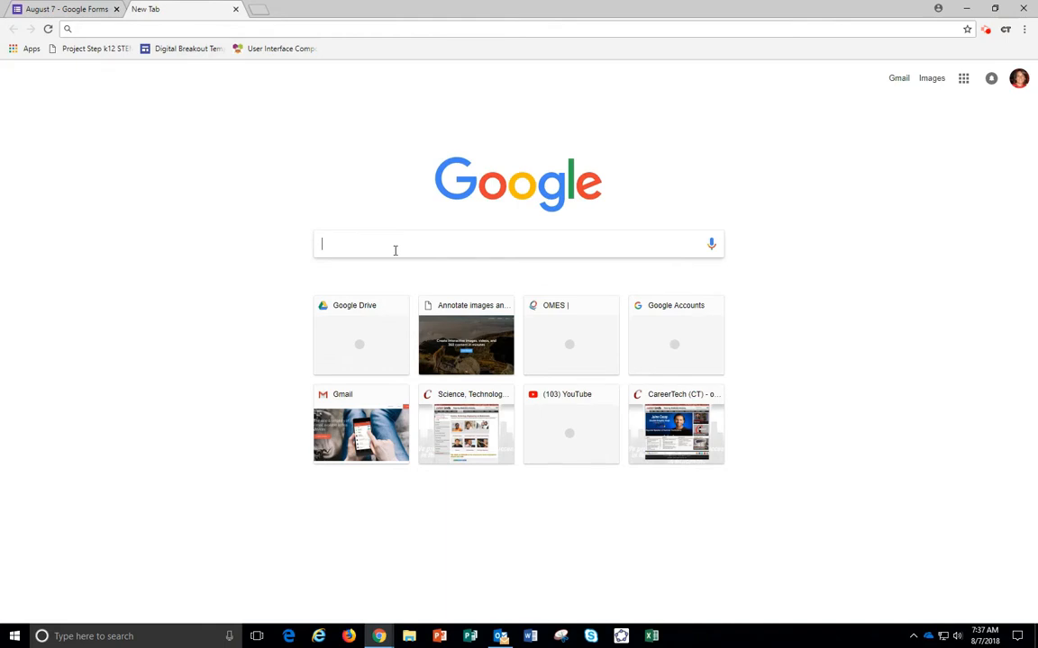
type("heart")
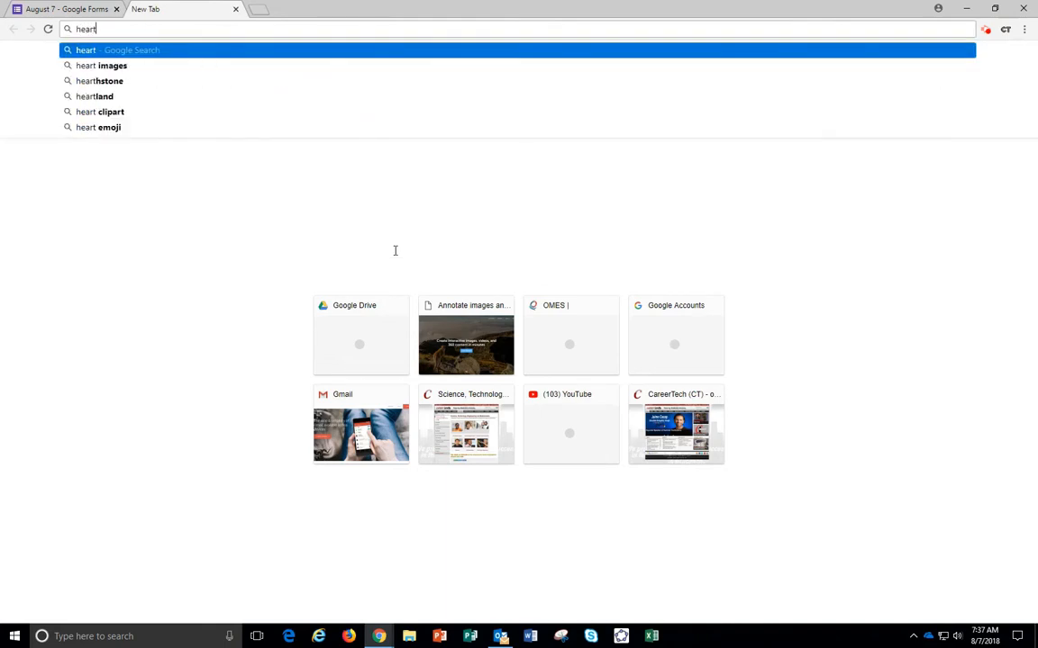
type(" images")
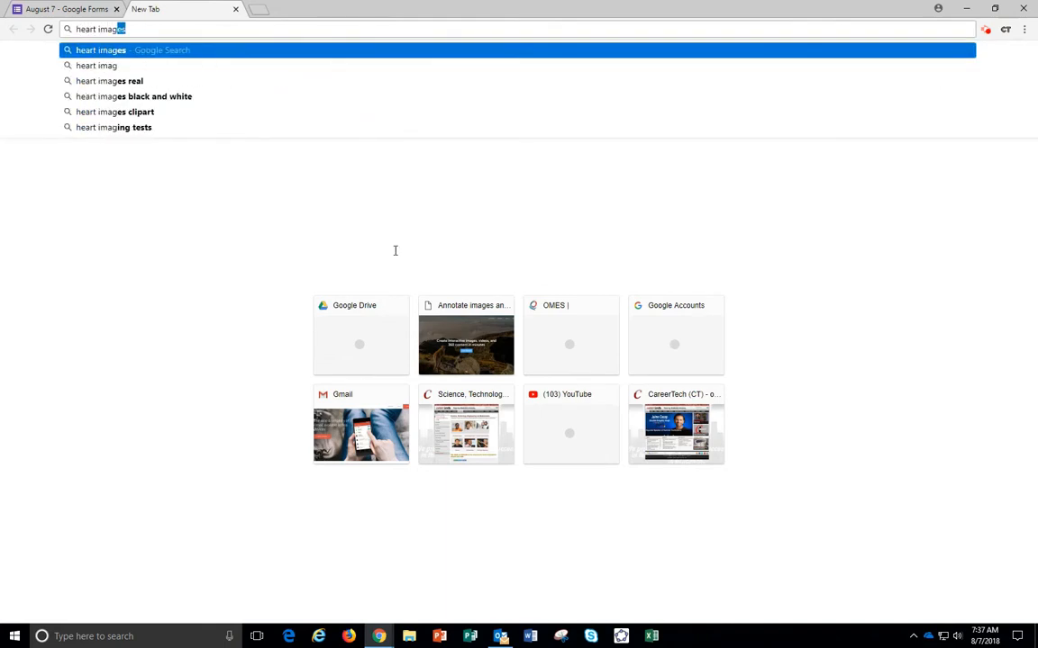
key("BackSpace")
key("BackSpace")
key("BackSpace")
key("BackSpace")
key("BackSpace")
key("BackSpace")
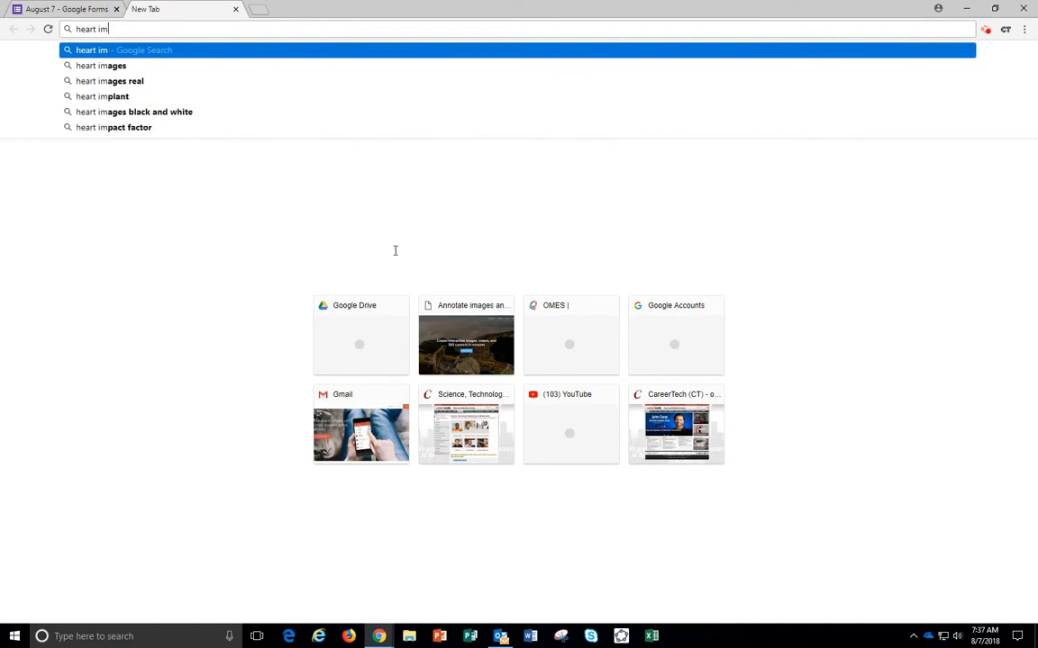
type("labele")
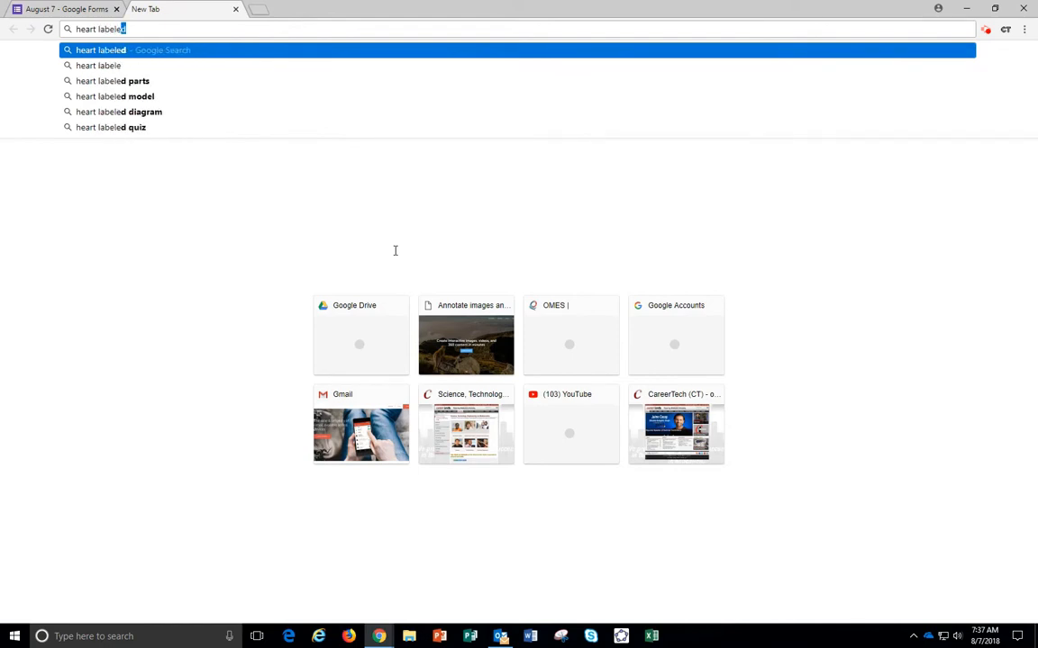
type("d images")
key("Return")
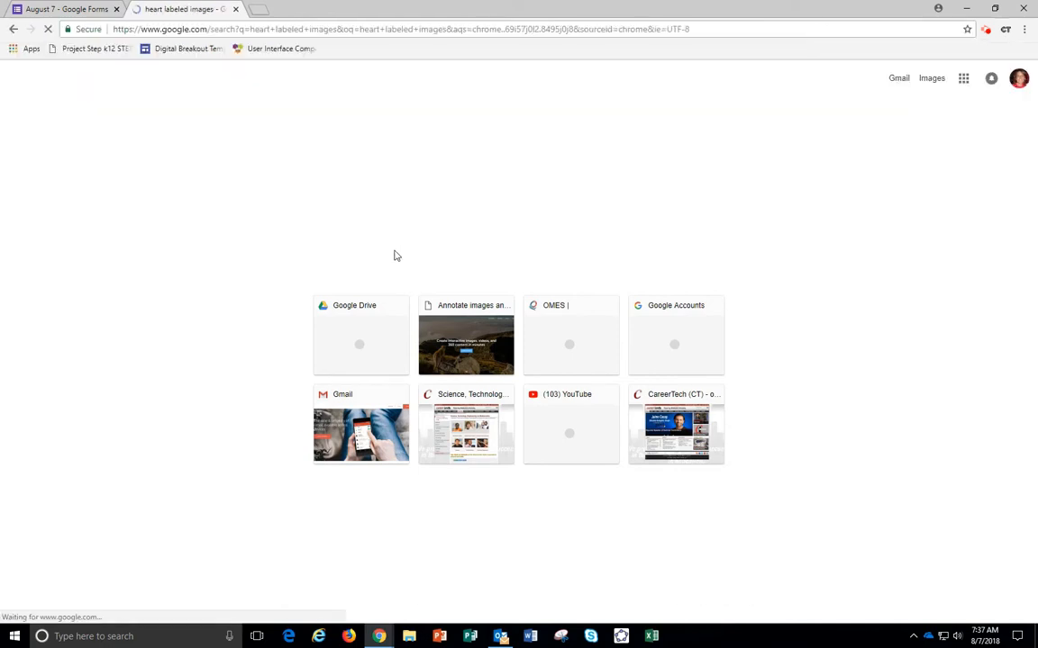
left_click(204, 431)
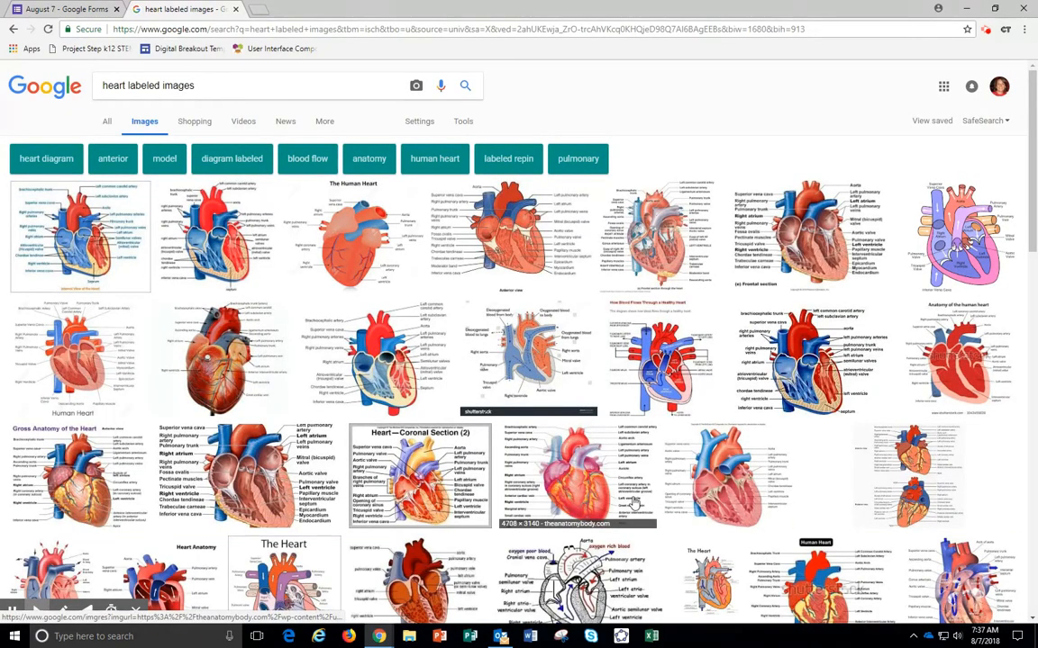
- Browse the heart image results and open the grayscale heart diagram whose parts are marked with letters a to x
scroll(572, 455, "down", 1)
scroll(628, 506, "down", 4)
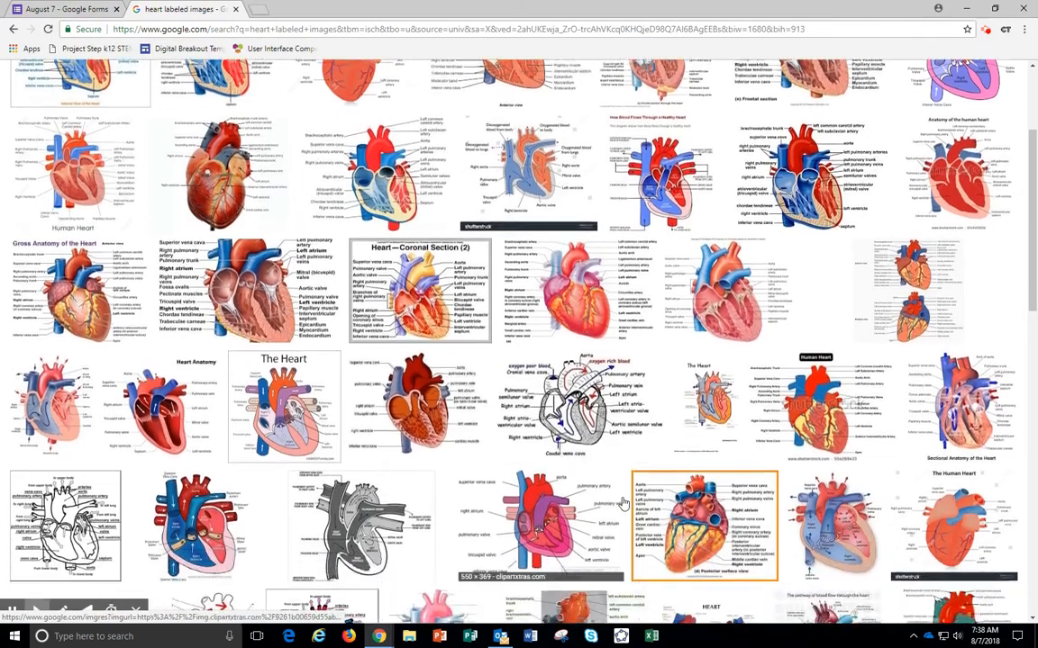
scroll(619, 506, "down", 1)
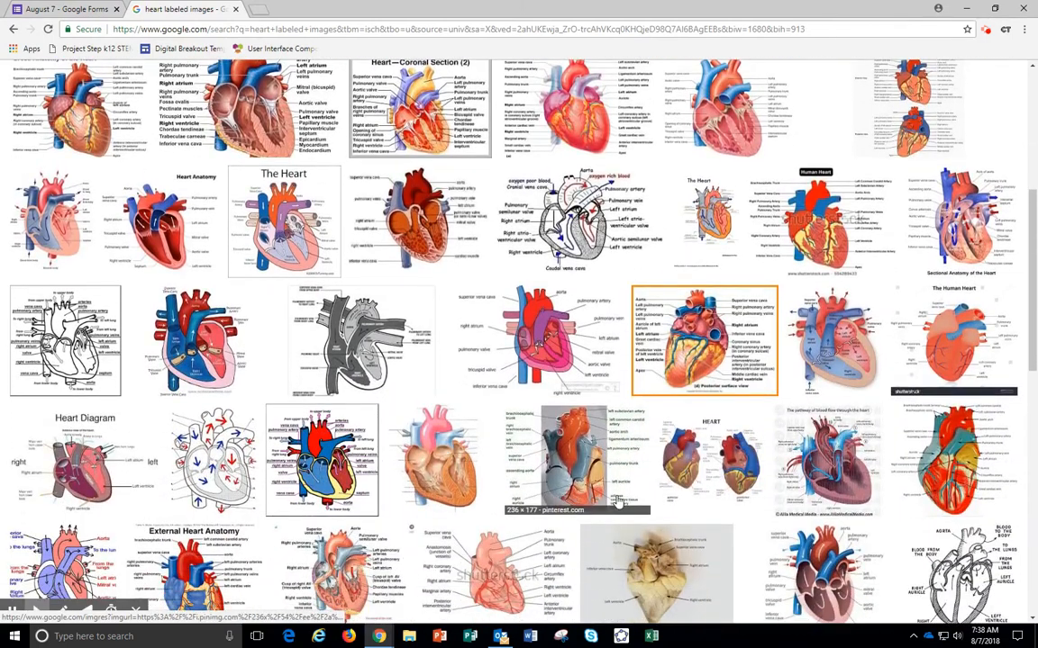
scroll(615, 500, "down", 1)
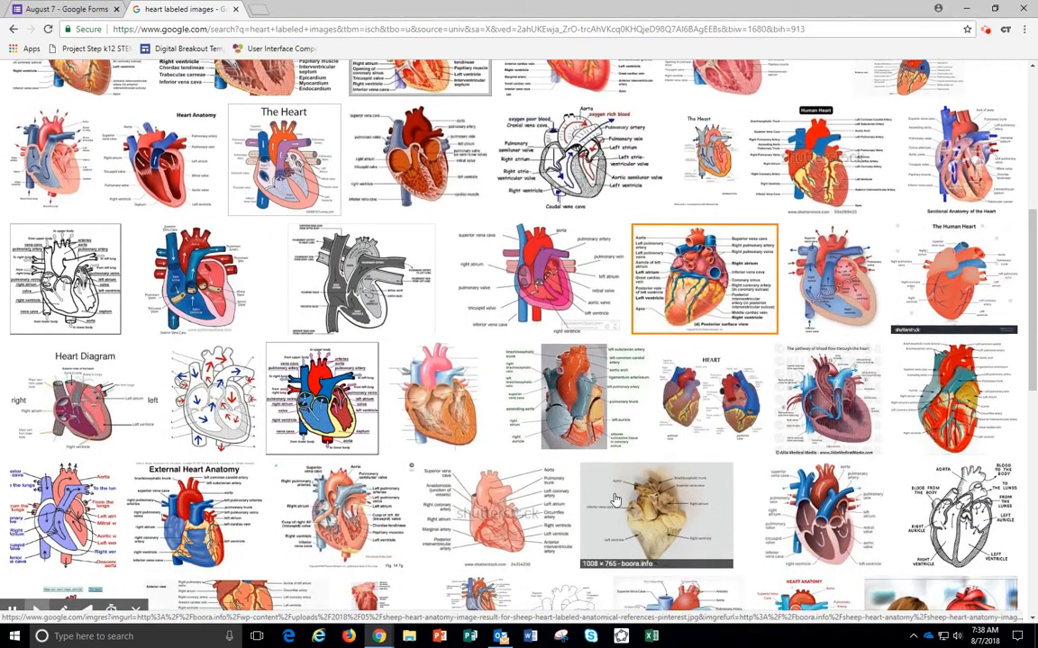
scroll(573, 463, "down", 2)
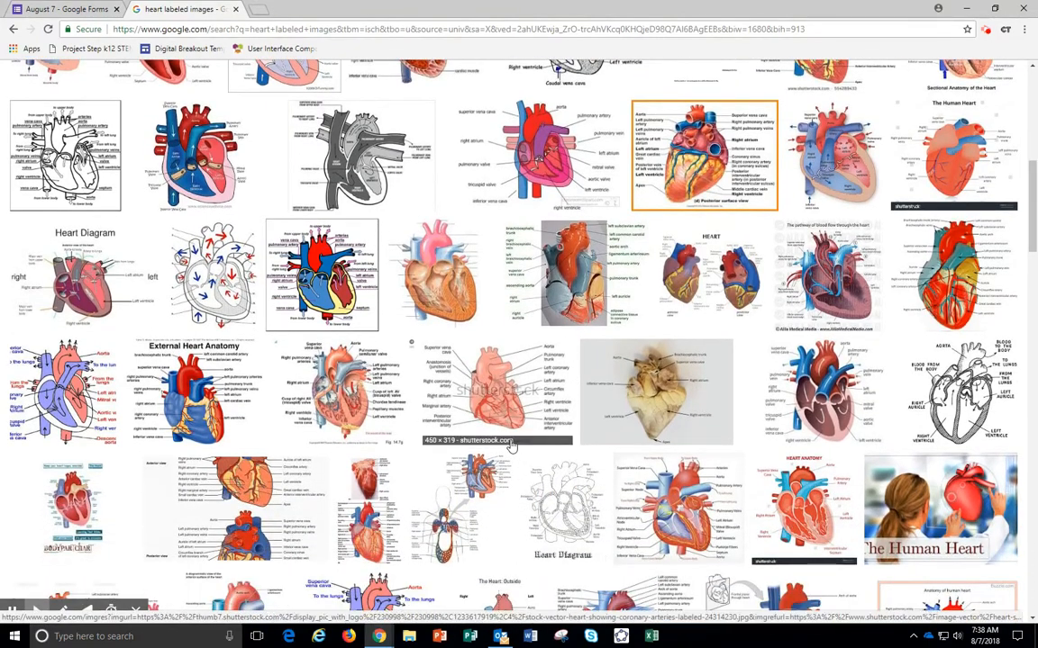
scroll(464, 406, "down", 1)
scroll(505, 448, "down", 1)
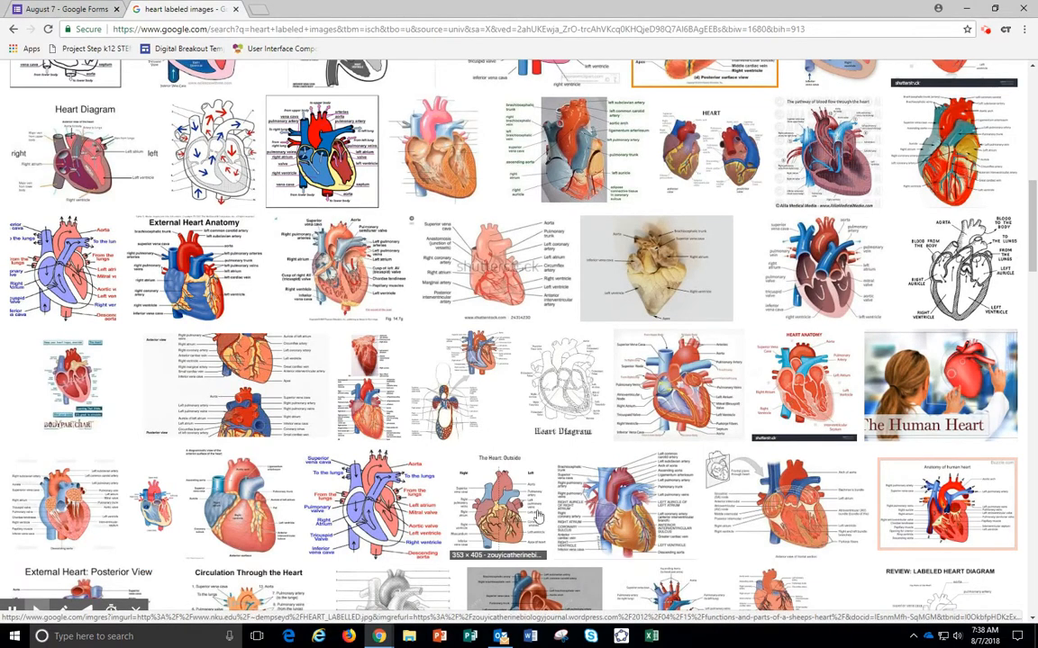
scroll(455, 473, "down", 2)
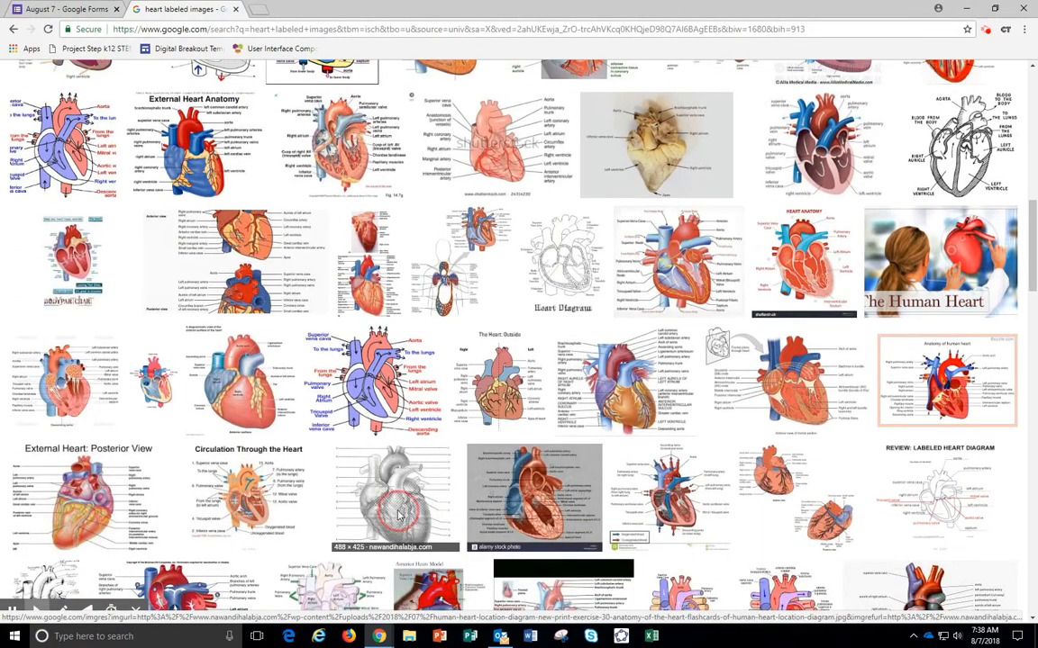
left_click(362, 465)
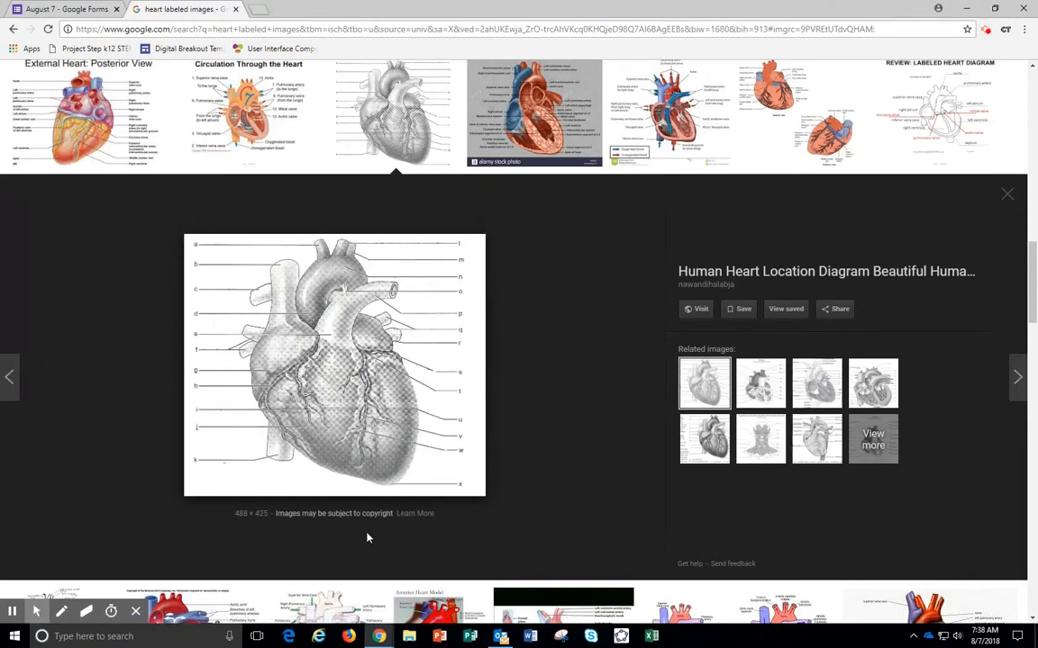
- Capture the lettered heart diagram with Snipping Tool and save the snip to the Desktop as a PNG named "heart"
left_click(560, 639)
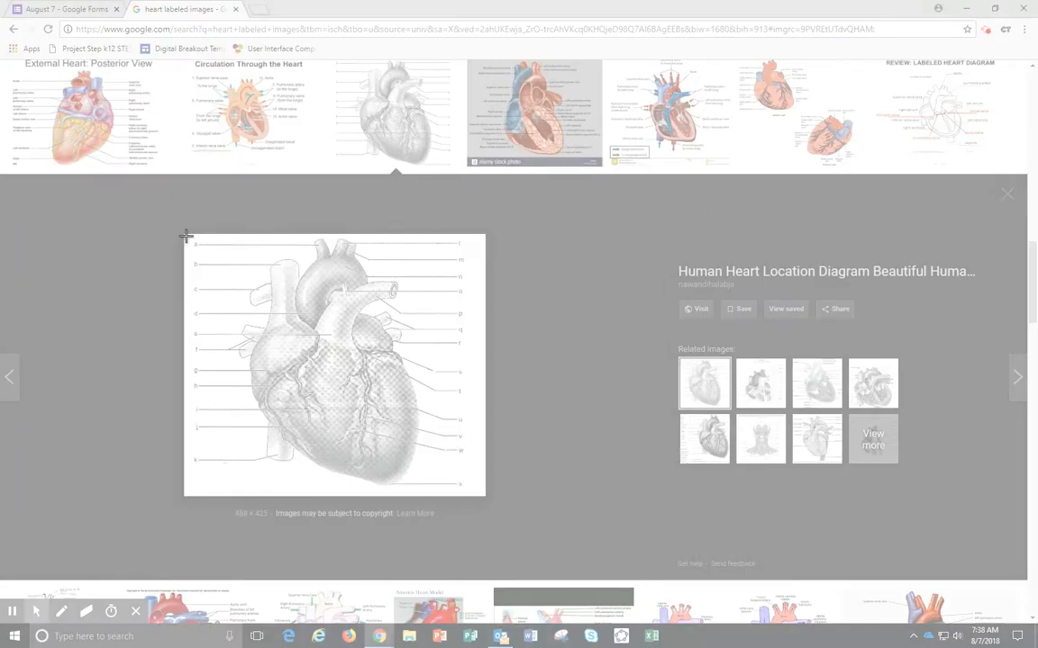
left_click_drag(186, 236, 474, 492)
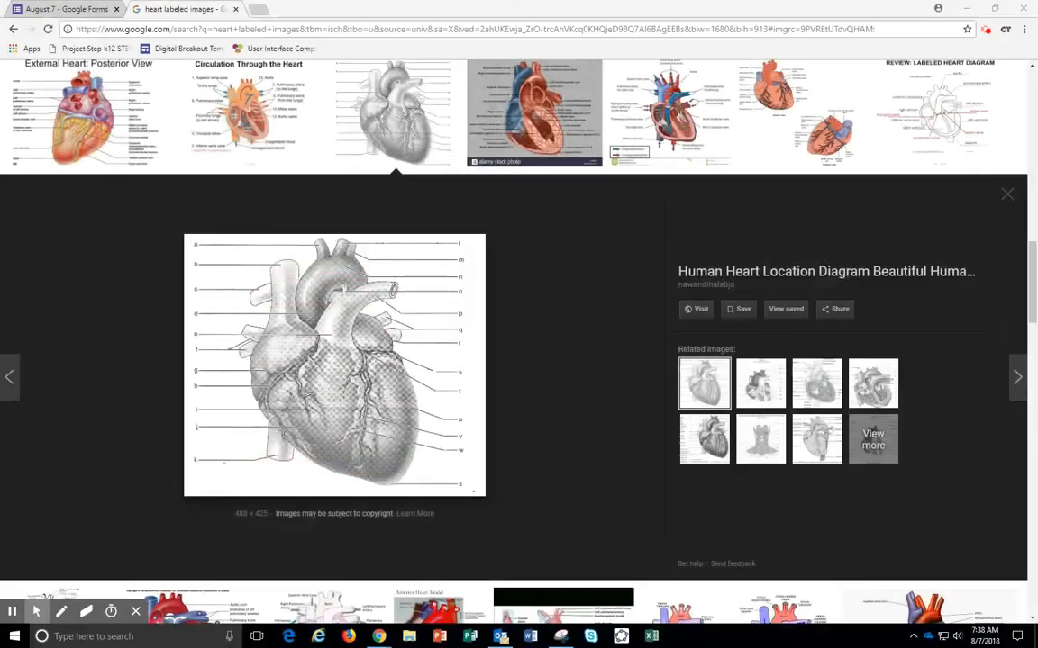
left_click(137, 145)
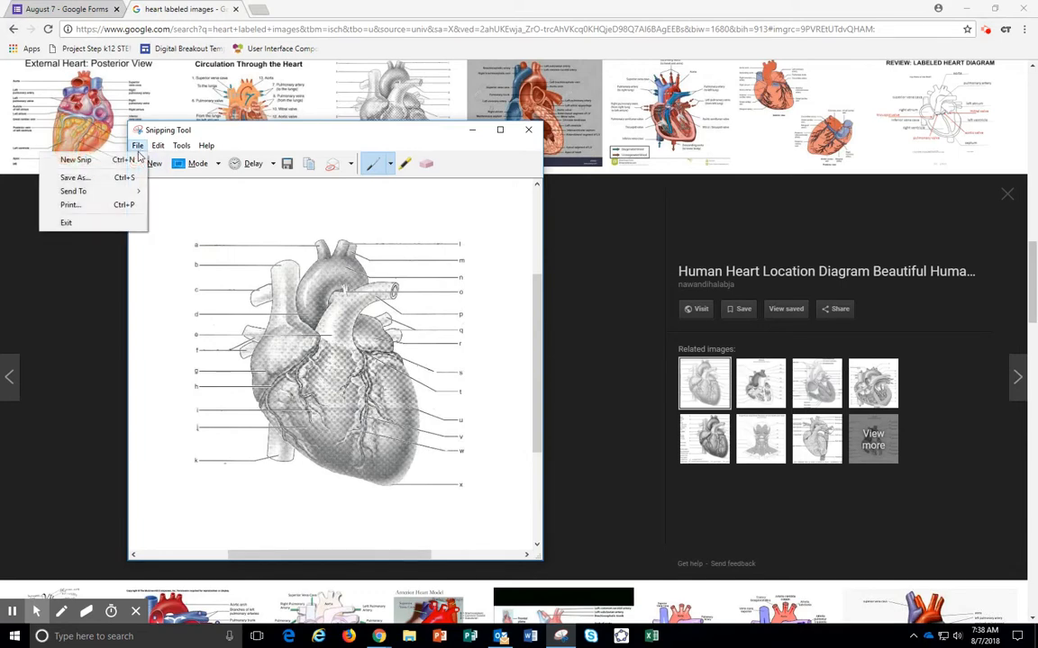
left_click(126, 178)
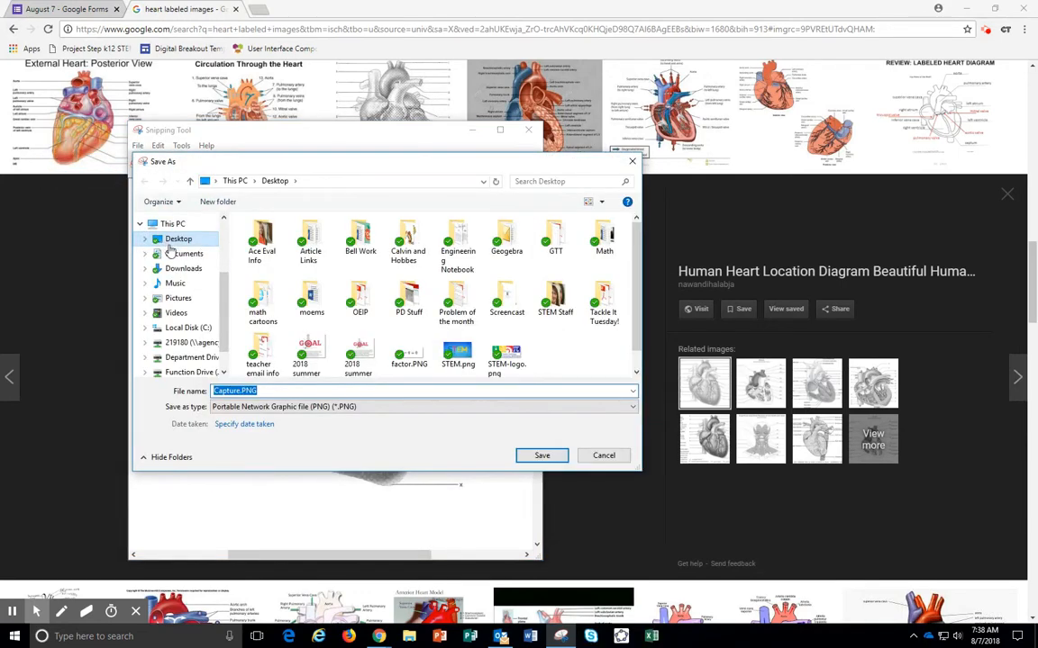
type("heart")
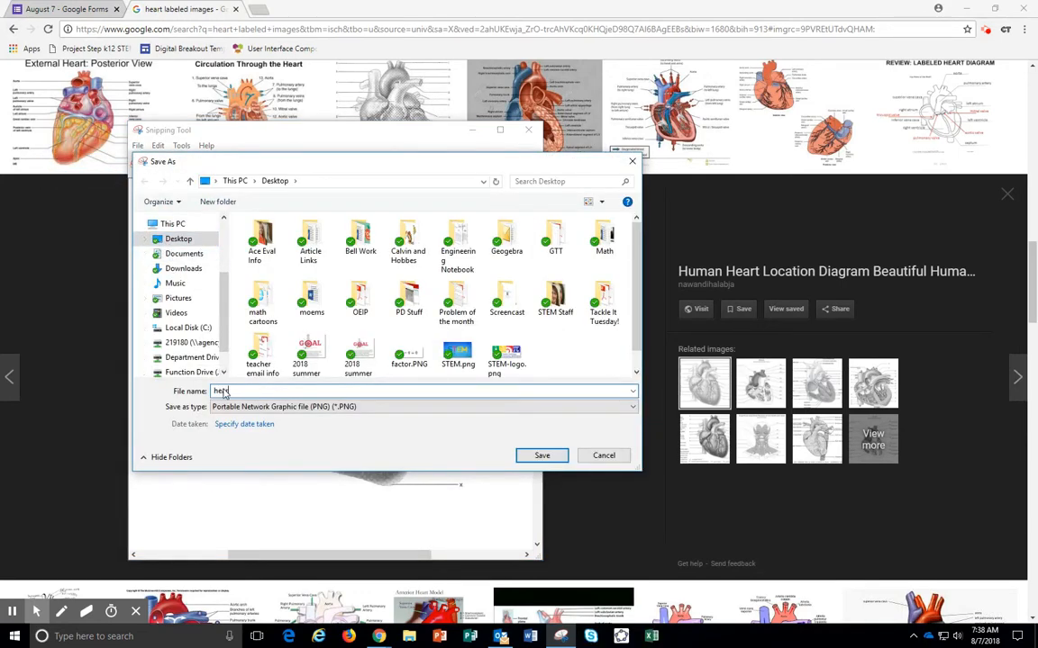
key("Return")
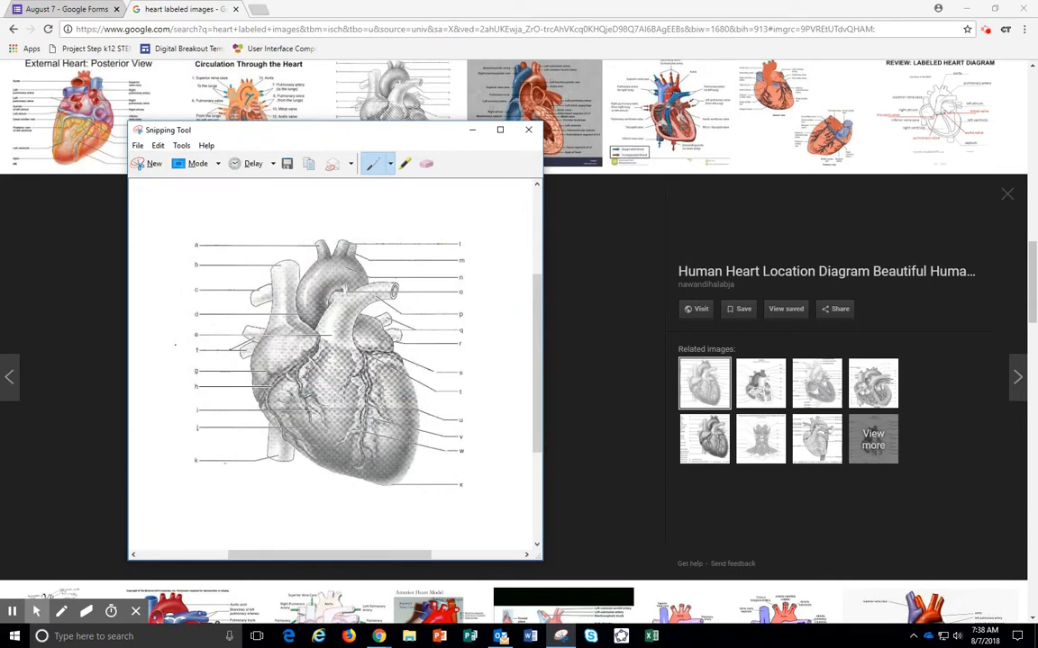
left_click(528, 129)
- Return to the August 7 form and upload heart.PNG from the Desktop as the image of the untitled second question
left_click(68, 9)
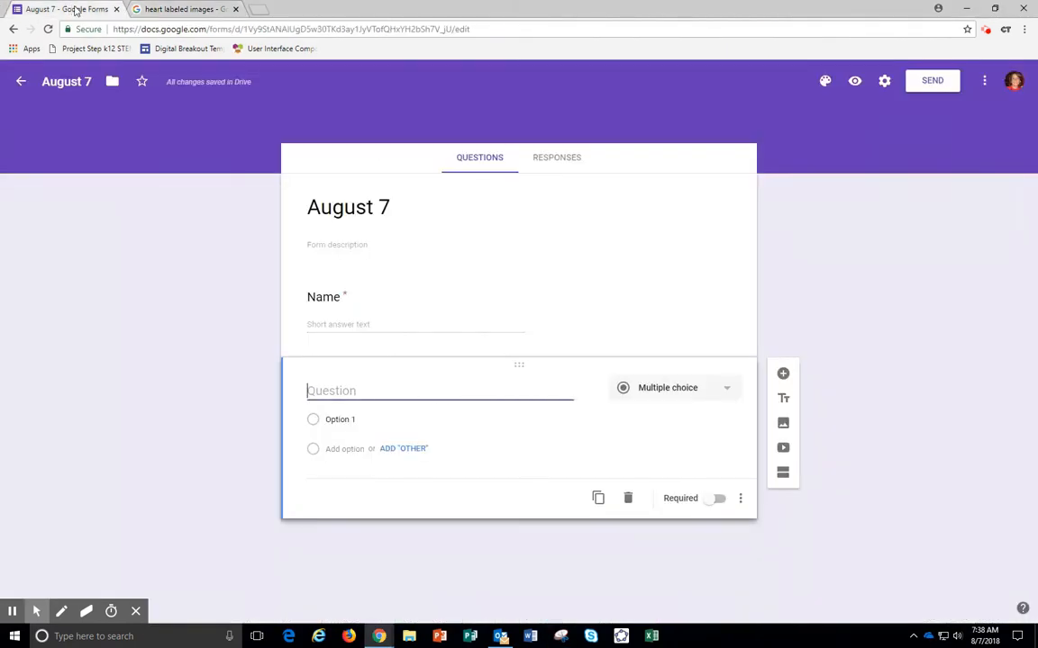
left_click(593, 388)
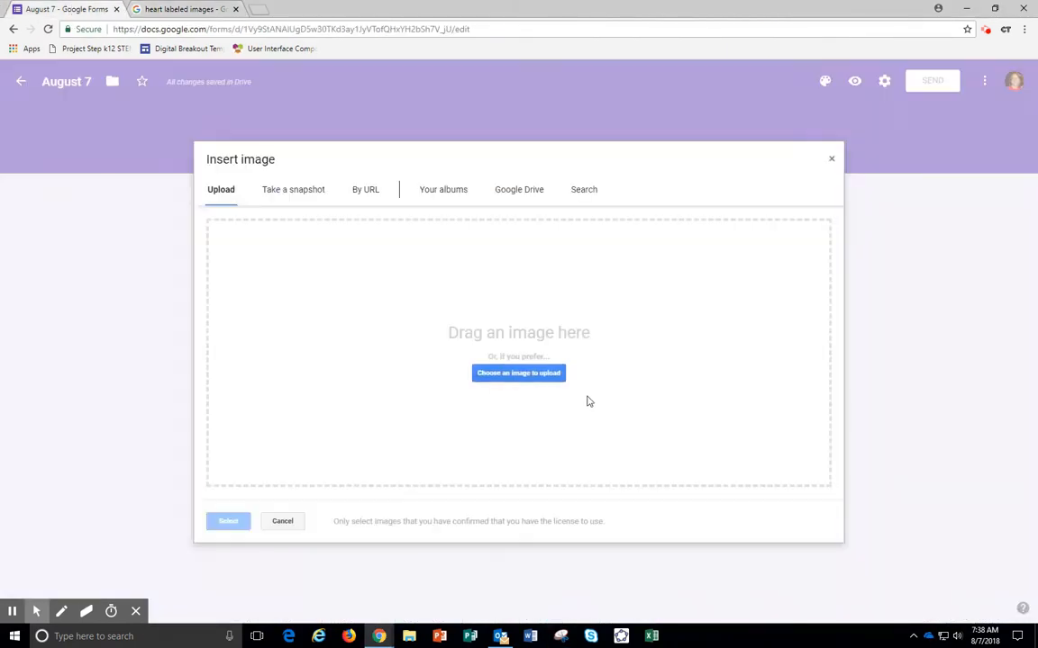
left_click(516, 375)
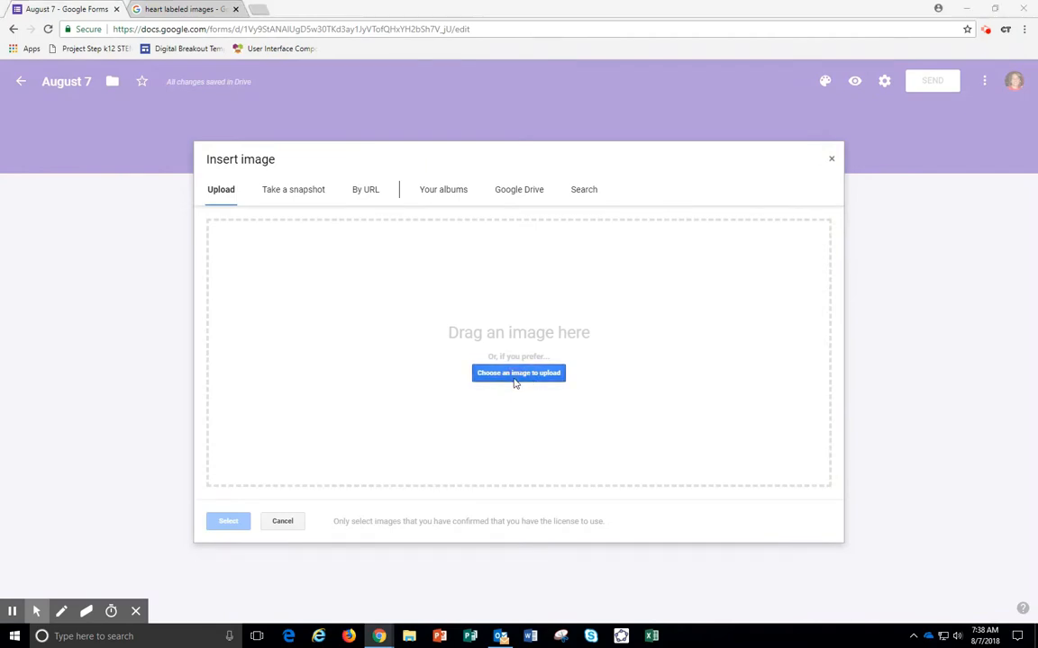
scroll(233, 158, "down", 3)
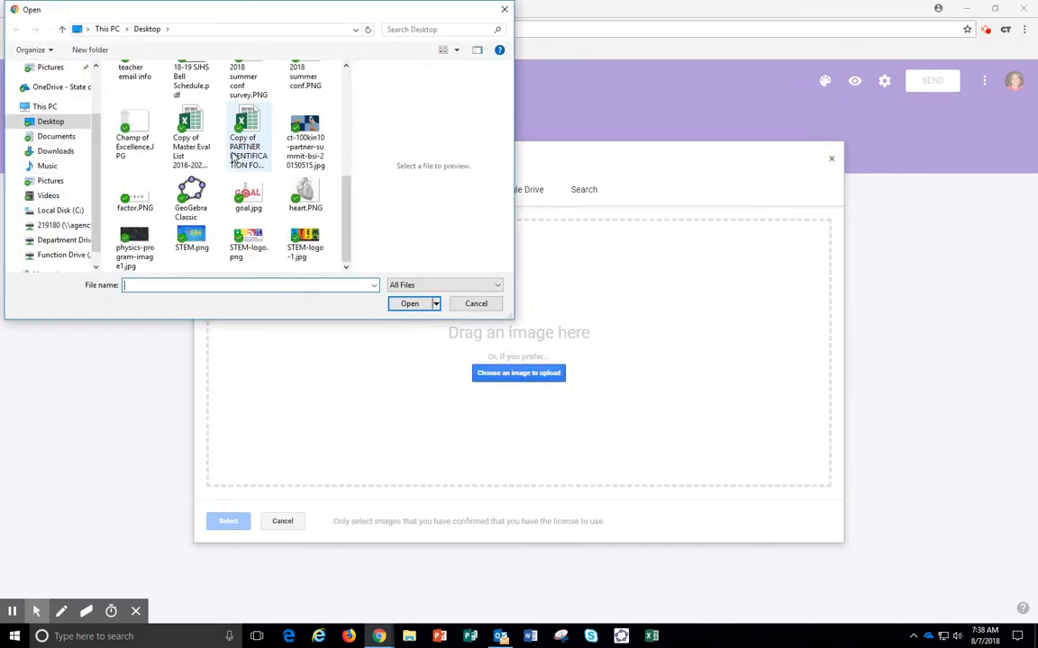
double_click(295, 191)
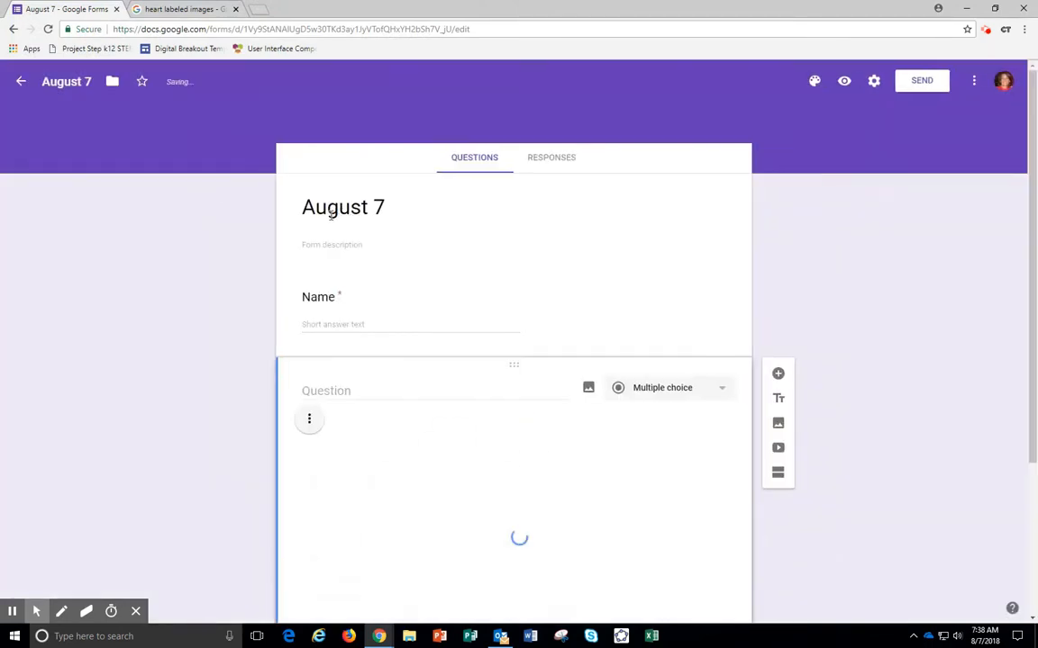
scroll(391, 343, "down", 2)
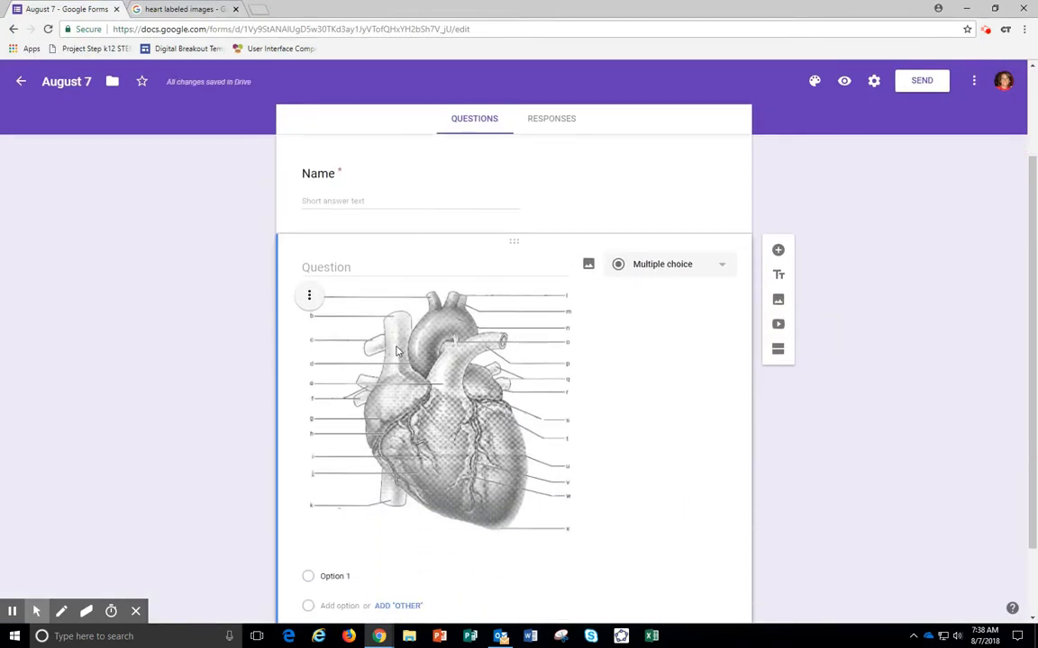
- Title the heart image question "What is e?" and set its type to Short answer
left_click(356, 269)
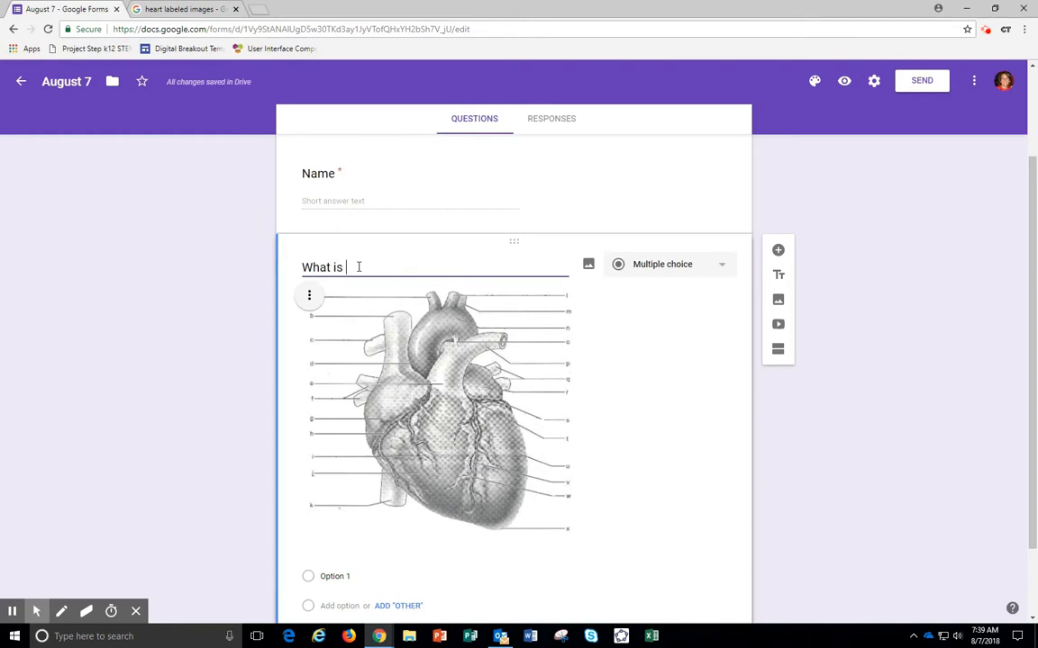
type("e?")
scroll(357, 270, "up", 2)
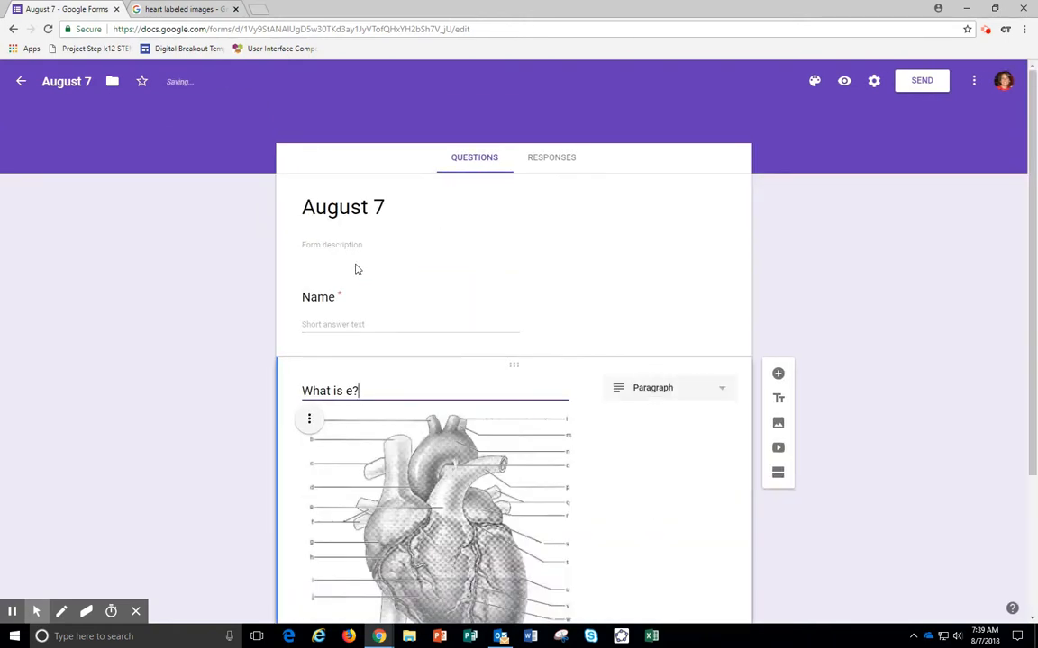
scroll(483, 390, "down", 2)
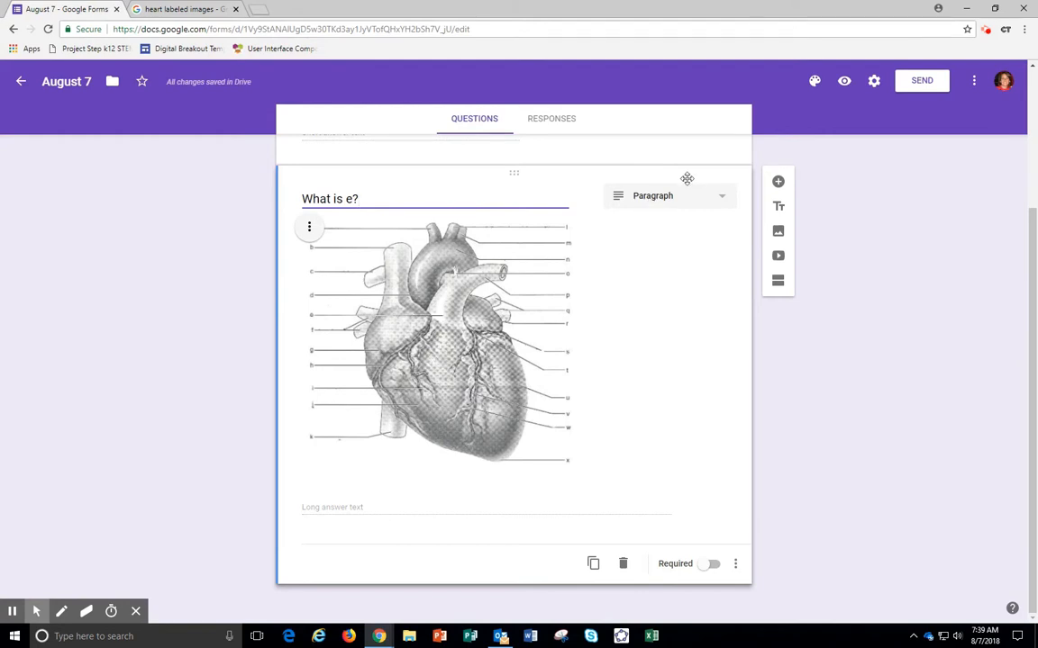
left_click(721, 199)
left_click(694, 167)
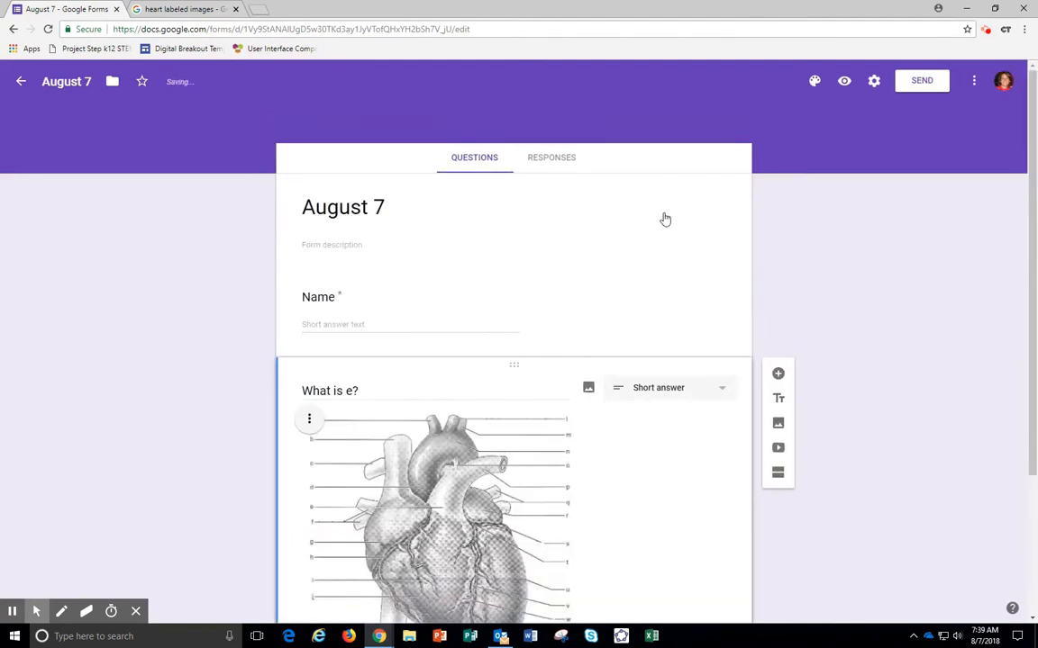
- Make the "What is e?" question required and add a new question below it
scroll(579, 367, "down", 2)
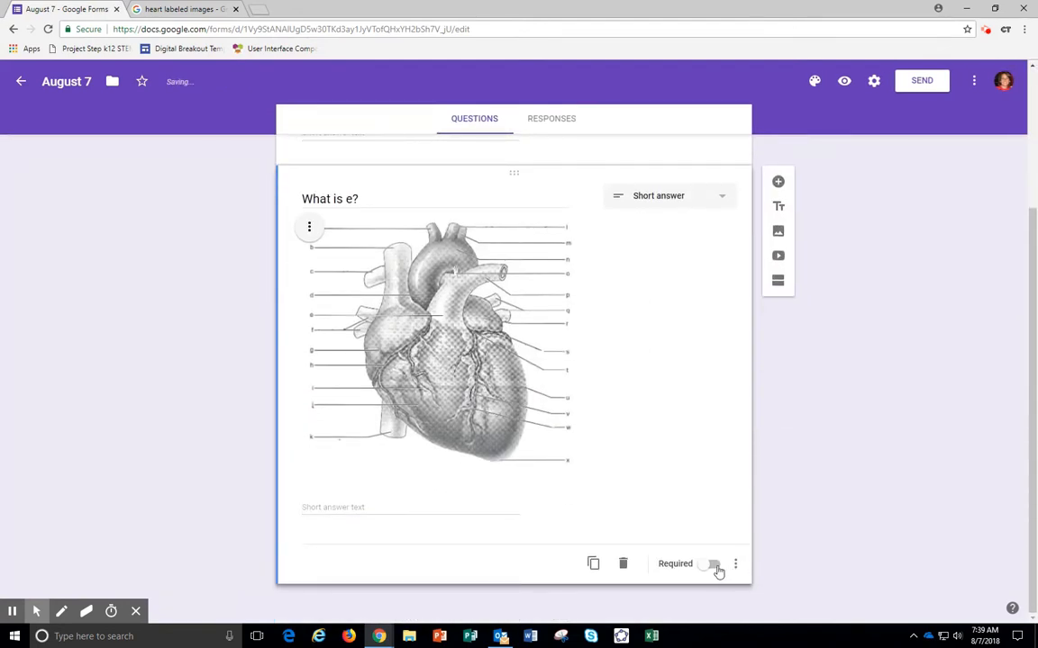
left_click(715, 566)
left_click(778, 182)
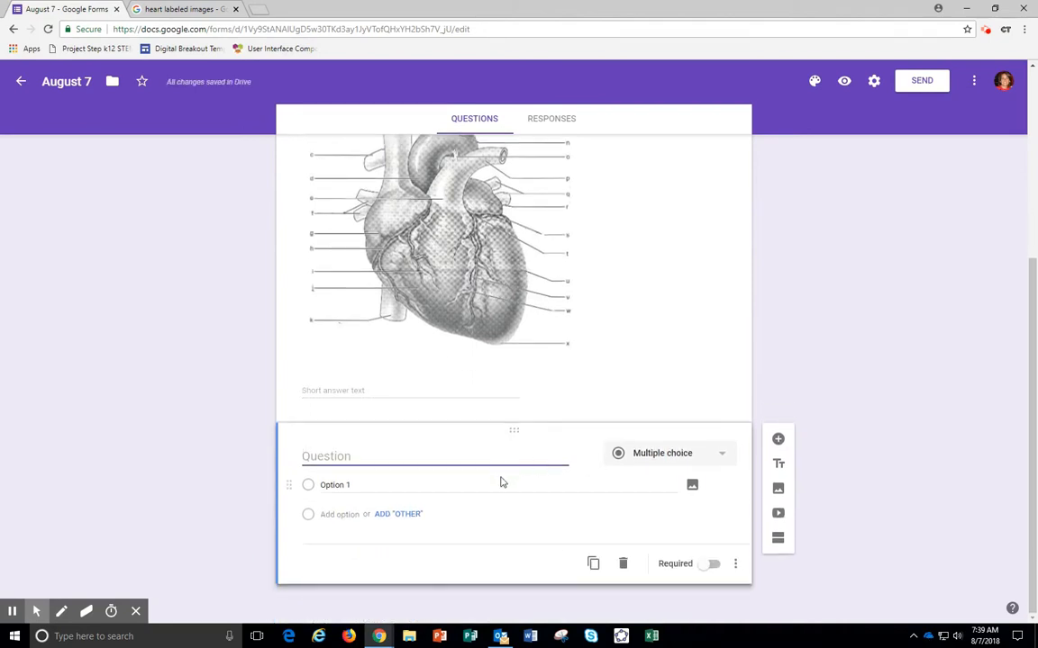
left_click(678, 320)
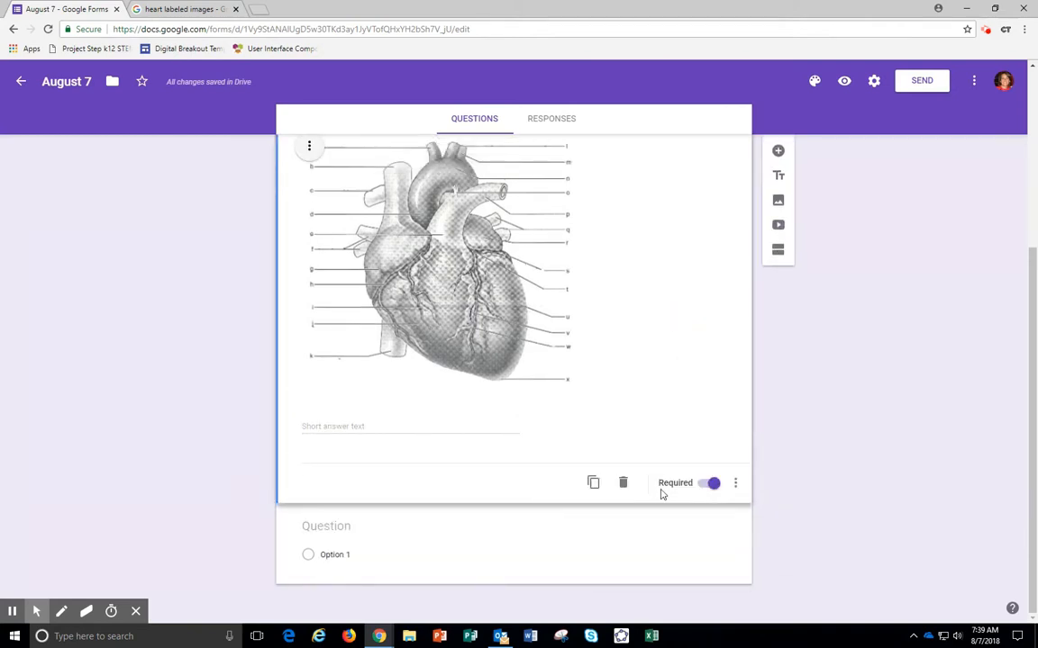
left_click(611, 539)
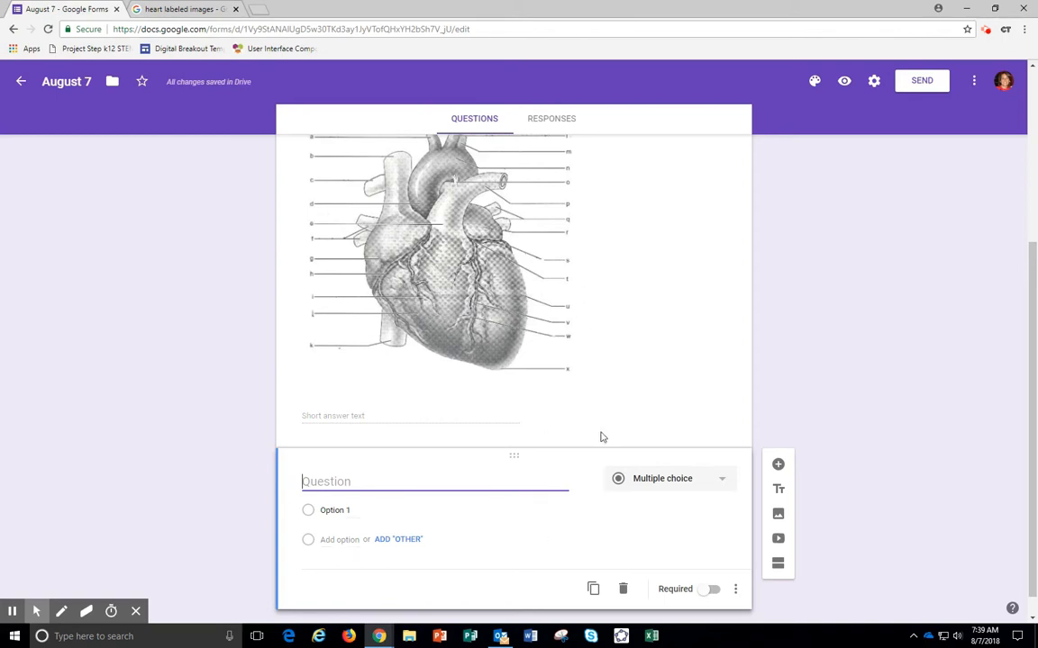
- Switch to Word, create a blank document and insert an empty equation in it
left_click(530, 641)
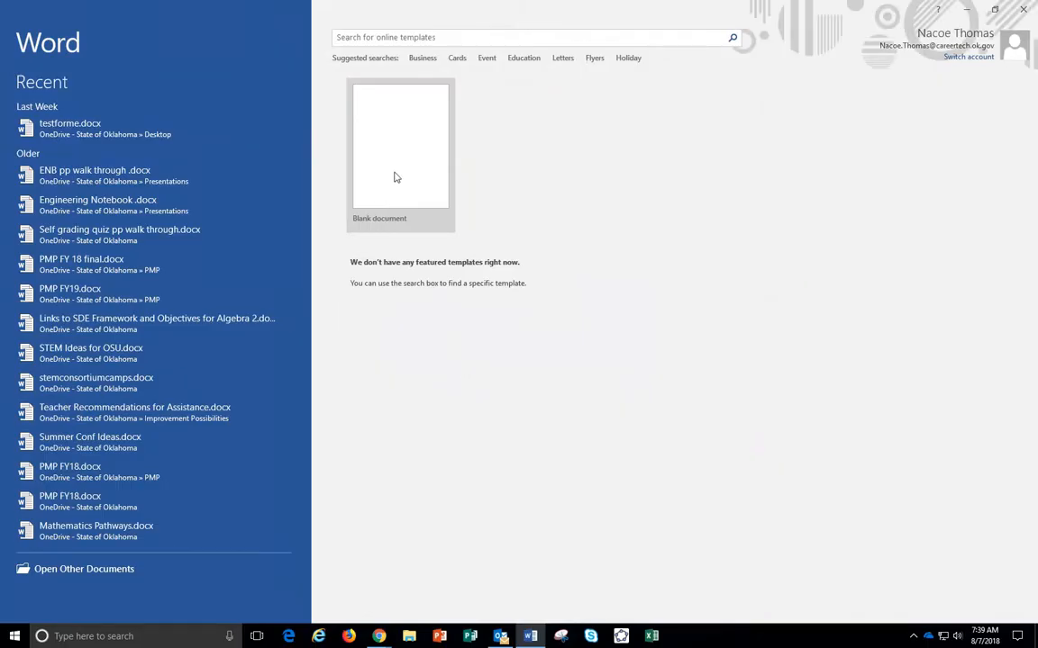
left_click(395, 178)
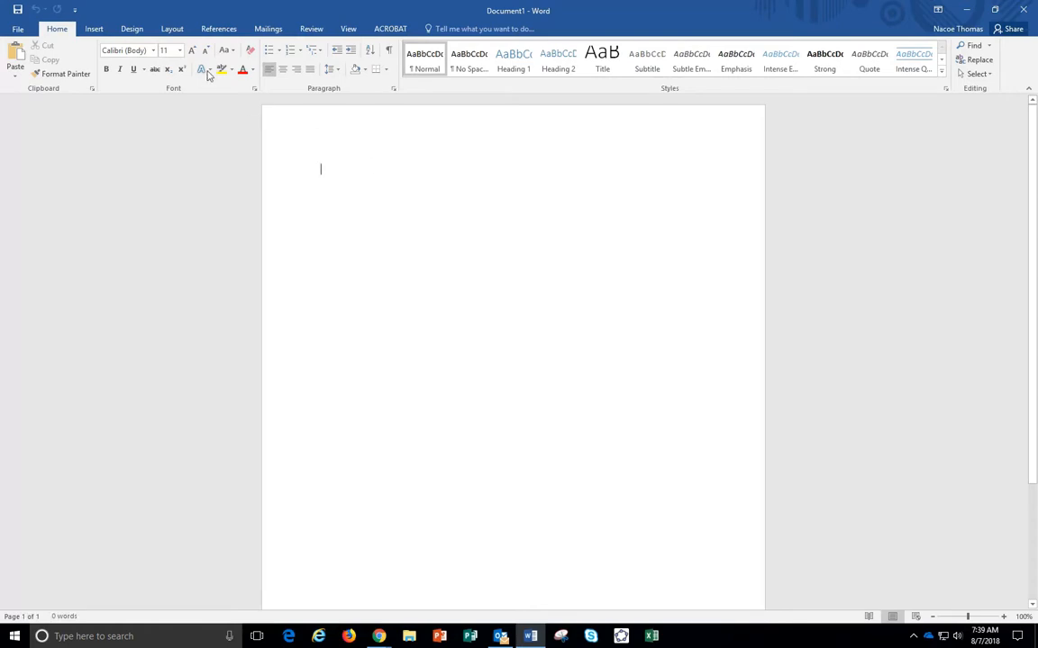
left_click(93, 28)
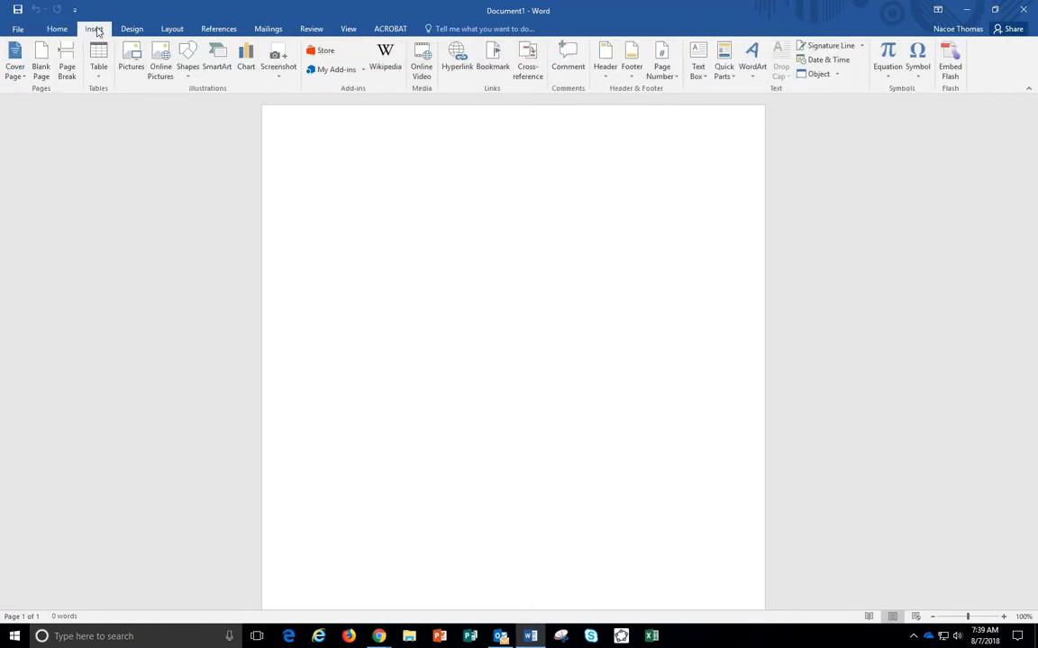
left_click(887, 56)
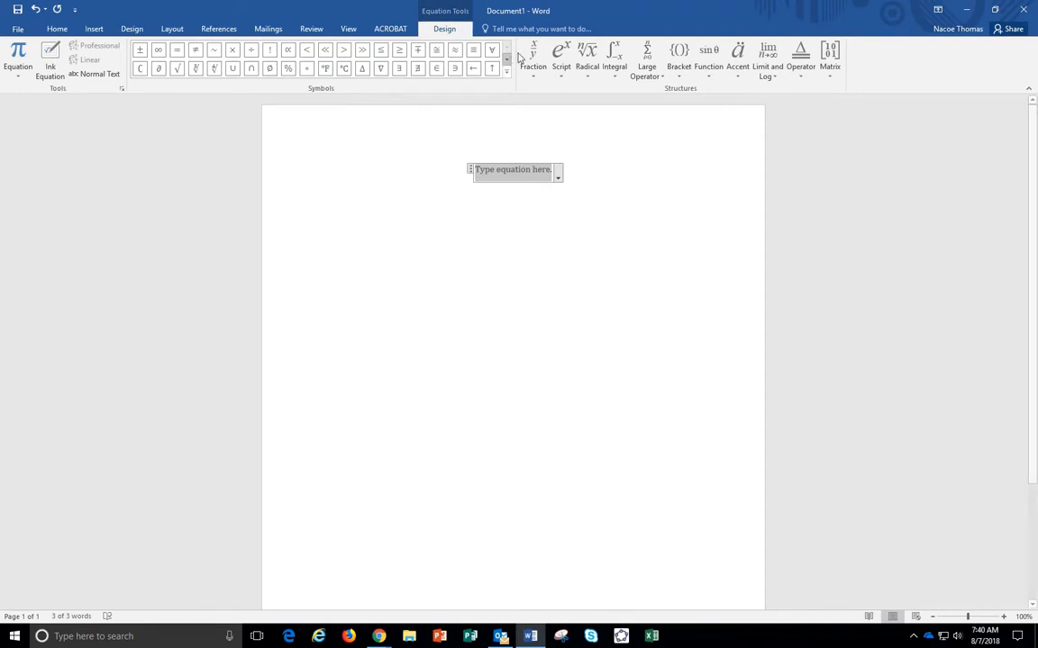
- Enter the expression x² + 3x − 10 in the equation, using a superscript structure for the squared term
left_click(561, 55)
left_click(577, 116)
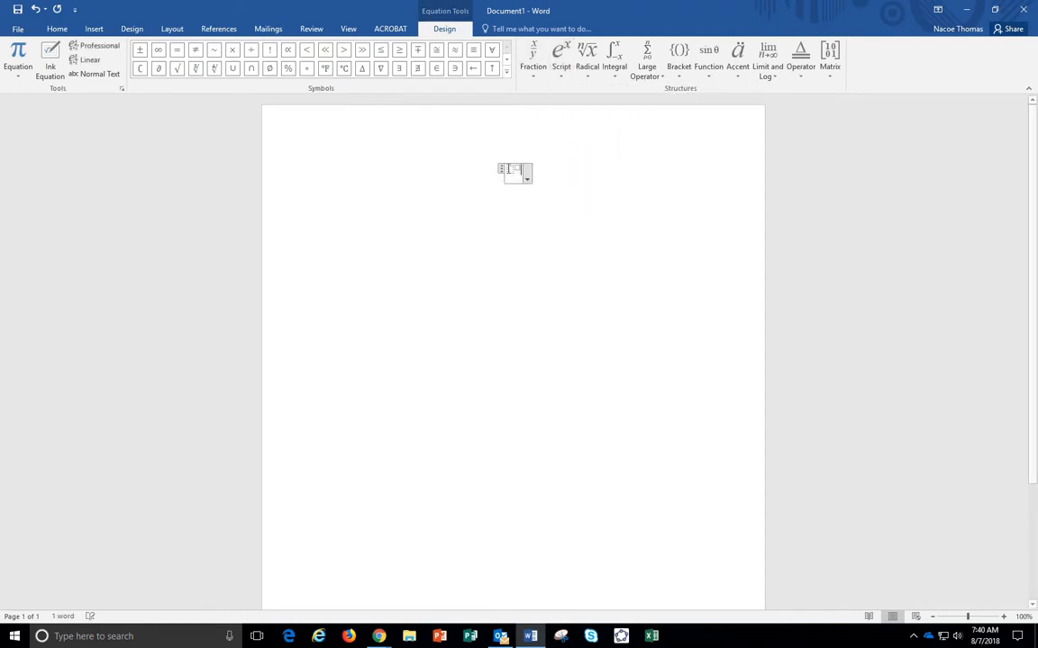
left_click(510, 168)
type("x")
key("Right")
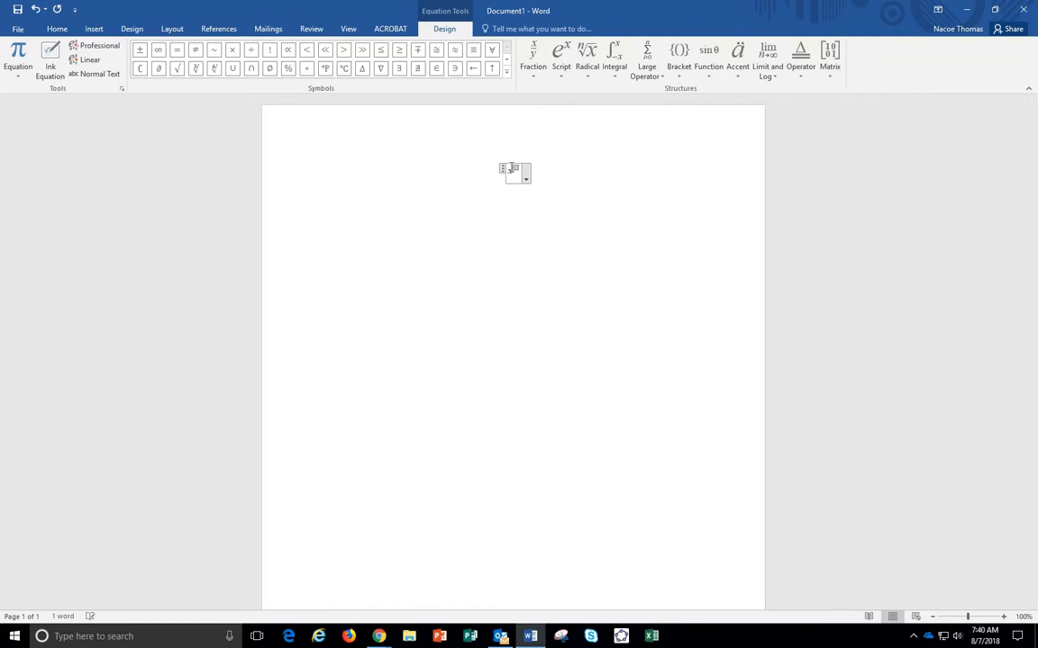
type("2")
type("+")
type("3x")
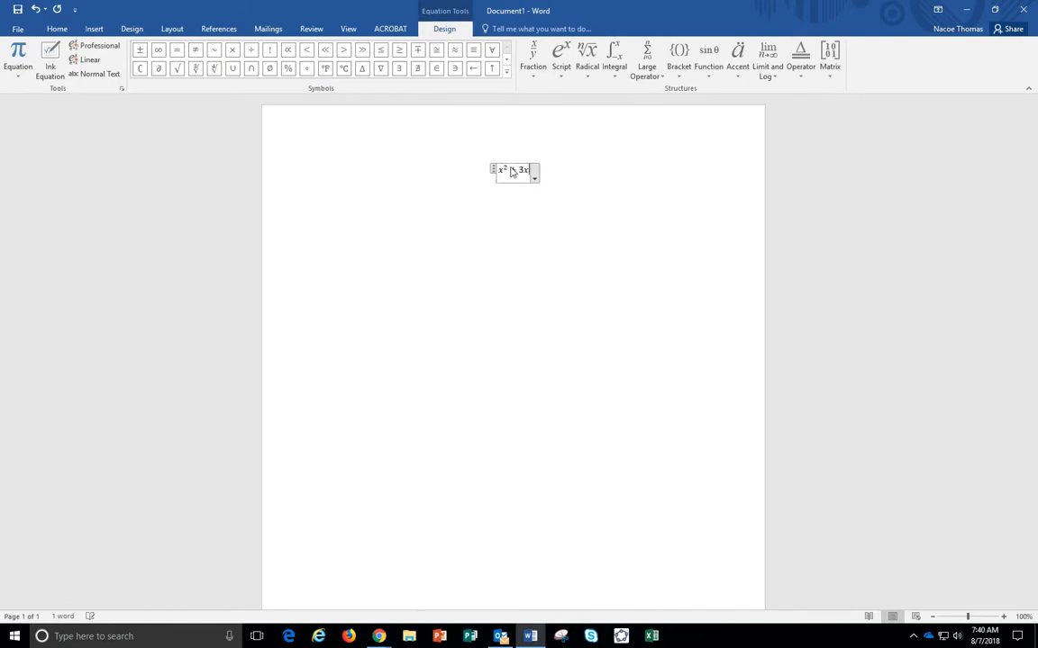
type("-10")
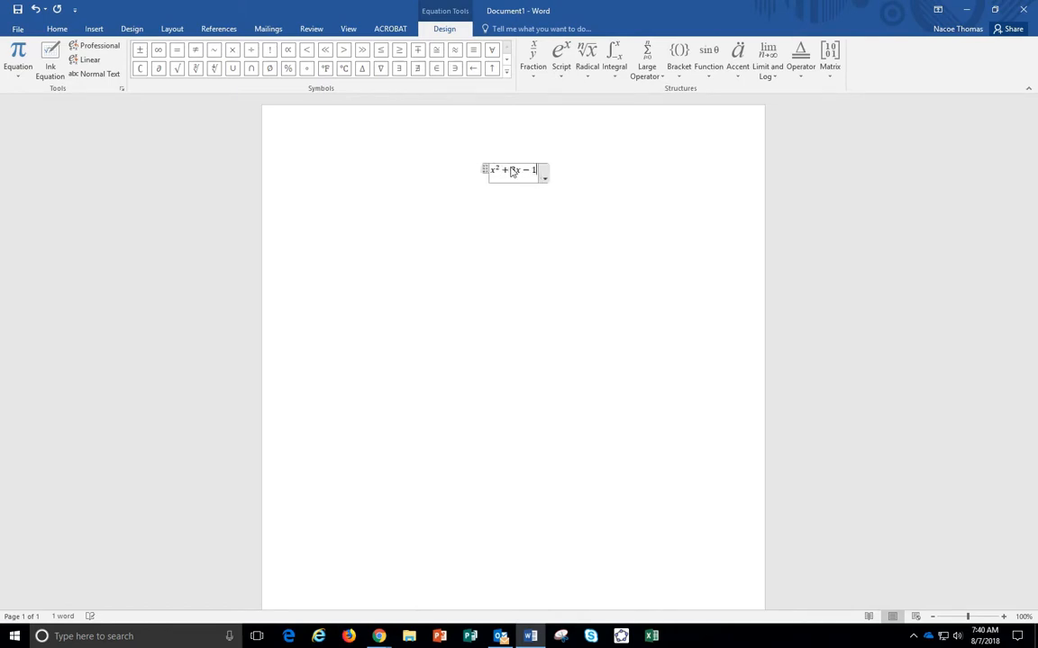
- Complete the equation with = 0, leave the equation editor and add blank lines below it
type("=0")
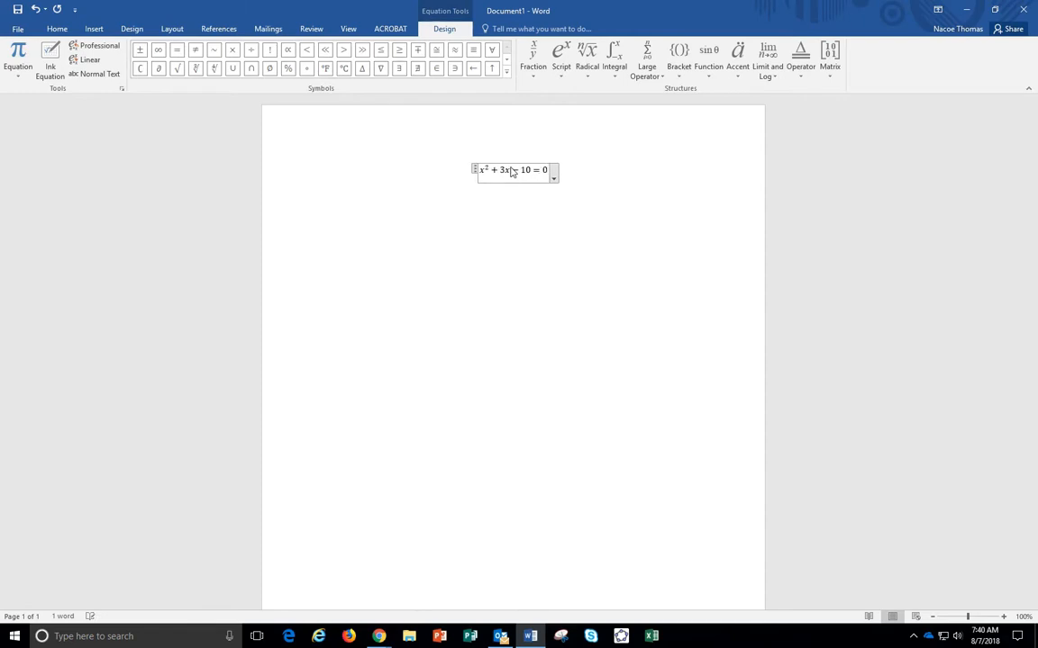
left_click(554, 303)
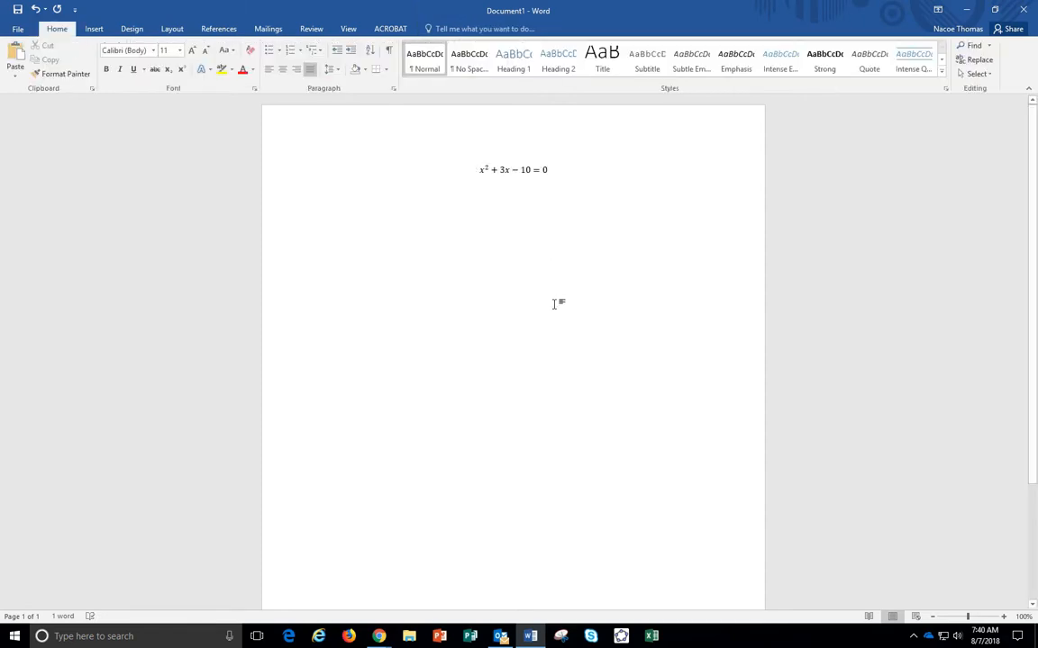
key("Return")
key("Return")
key("Return")
- Capture the equation x² + 3x − 10 = 0 with Snipping Tool and save the snip to the Desktop as equ1 in PNG format
left_click(560, 639)
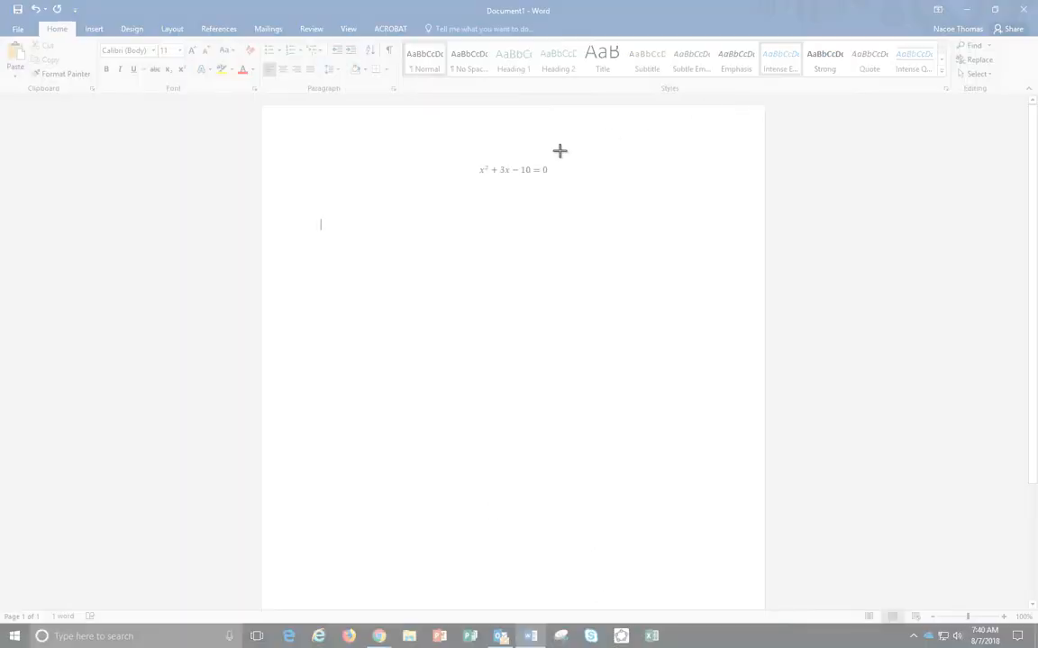
left_click_drag(473, 159, 553, 175)
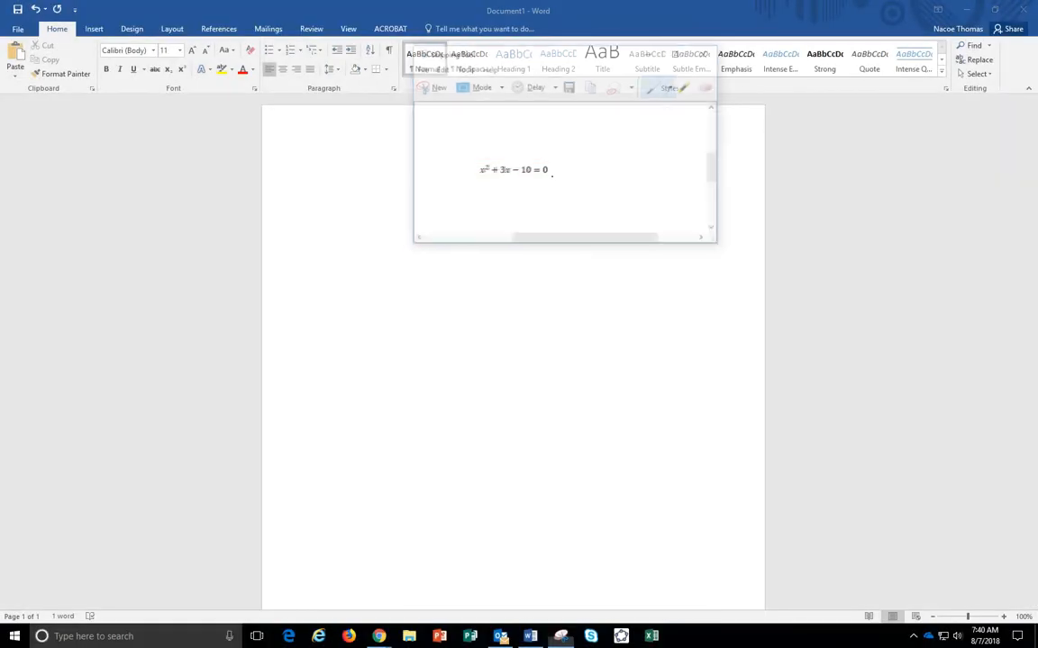
left_click(419, 69)
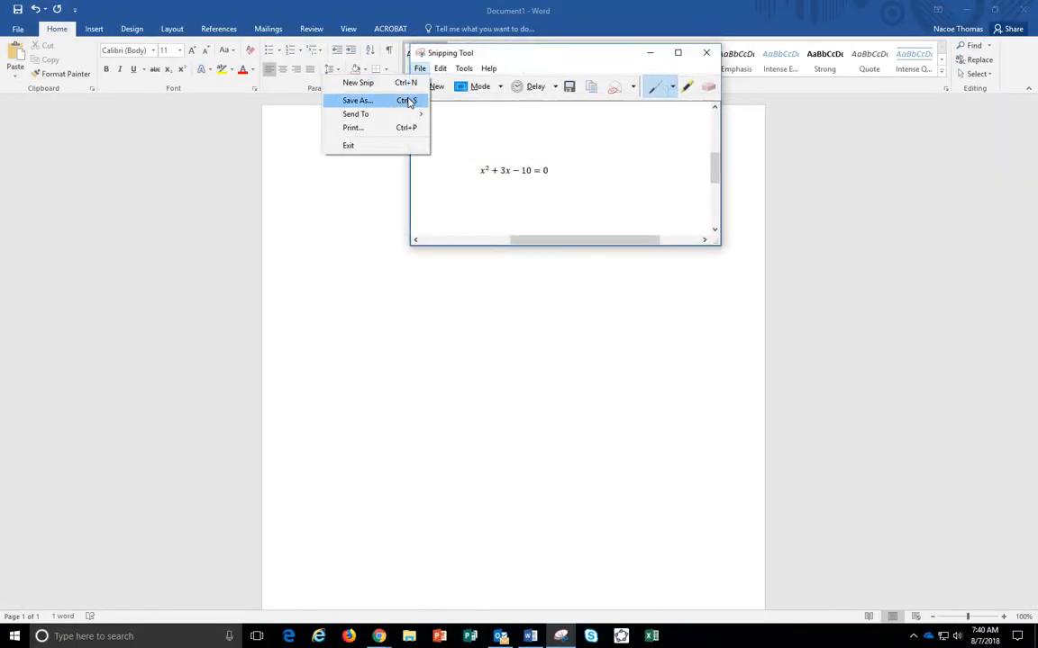
left_click(356, 100)
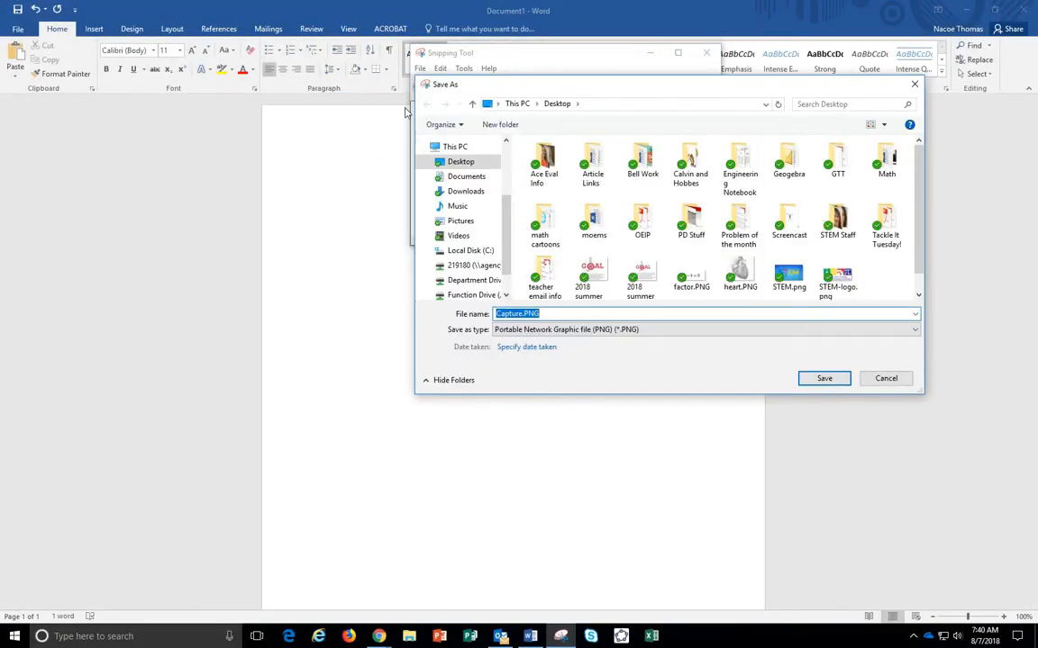
type("equ1")
key("Return")
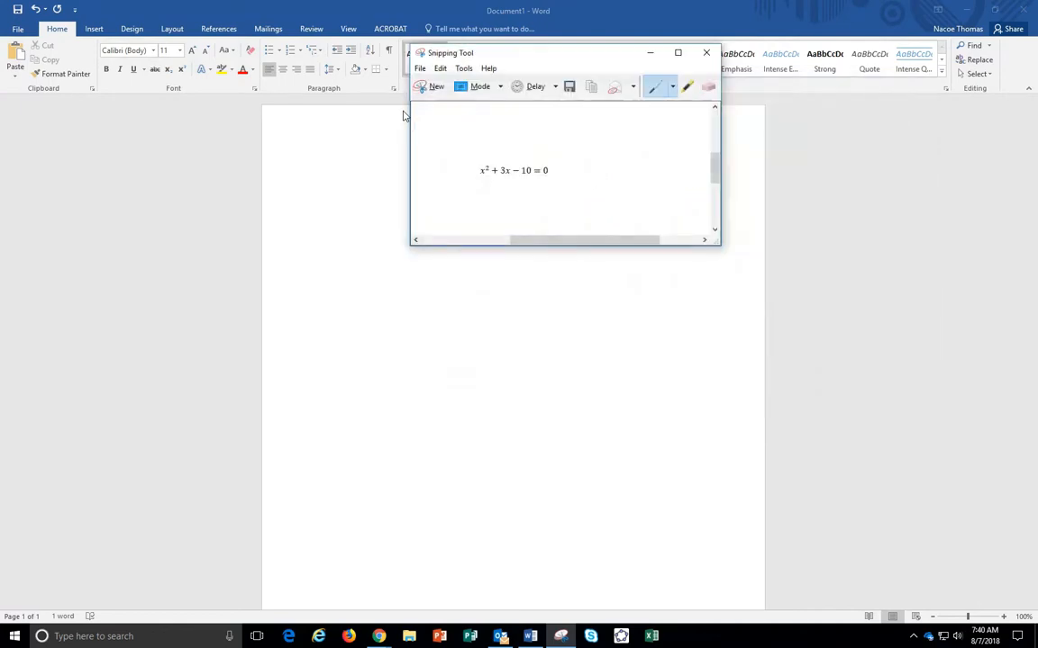
- Return to the Google Form, upload equ1.PNG from the Desktop into the new question and center-align the image
left_click(707, 52)
left_click(967, 10)
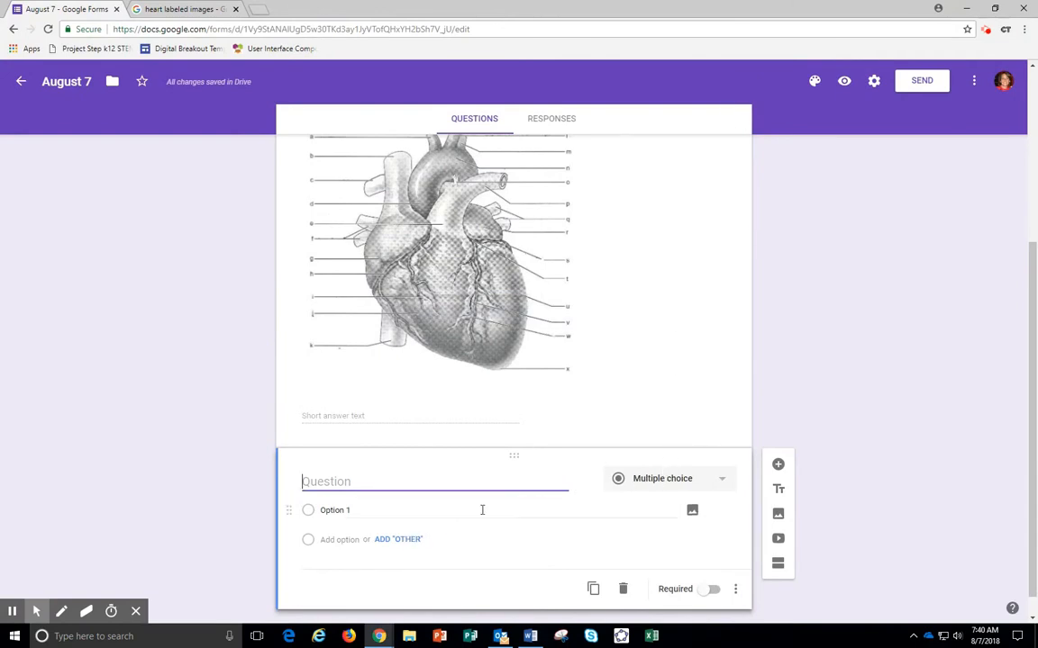
left_click(586, 479)
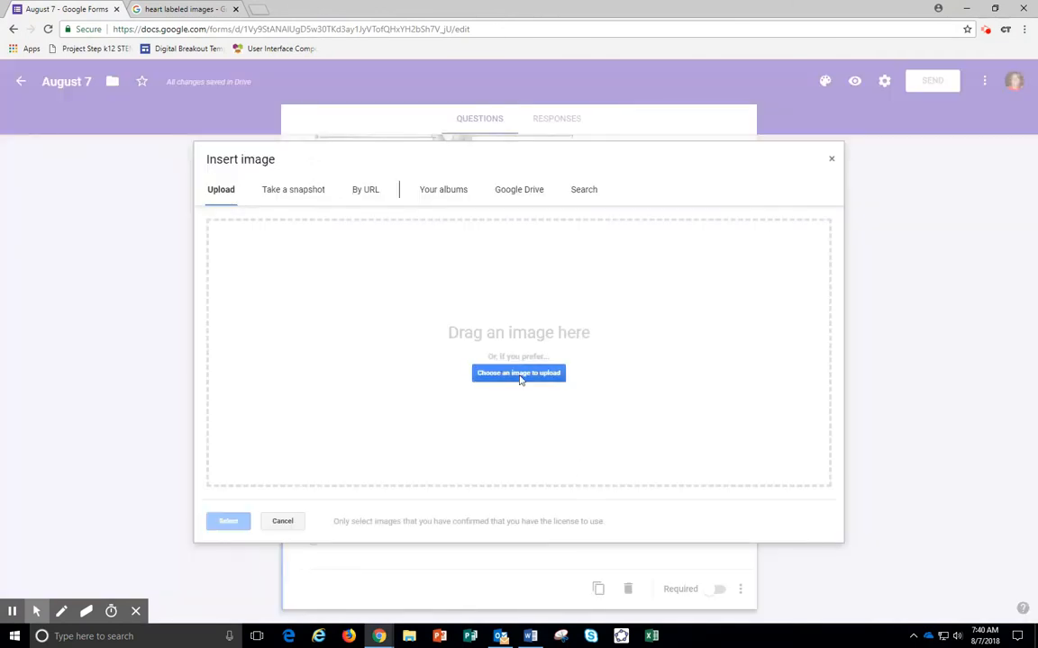
left_click(519, 374)
scroll(180, 90, "down", 5)
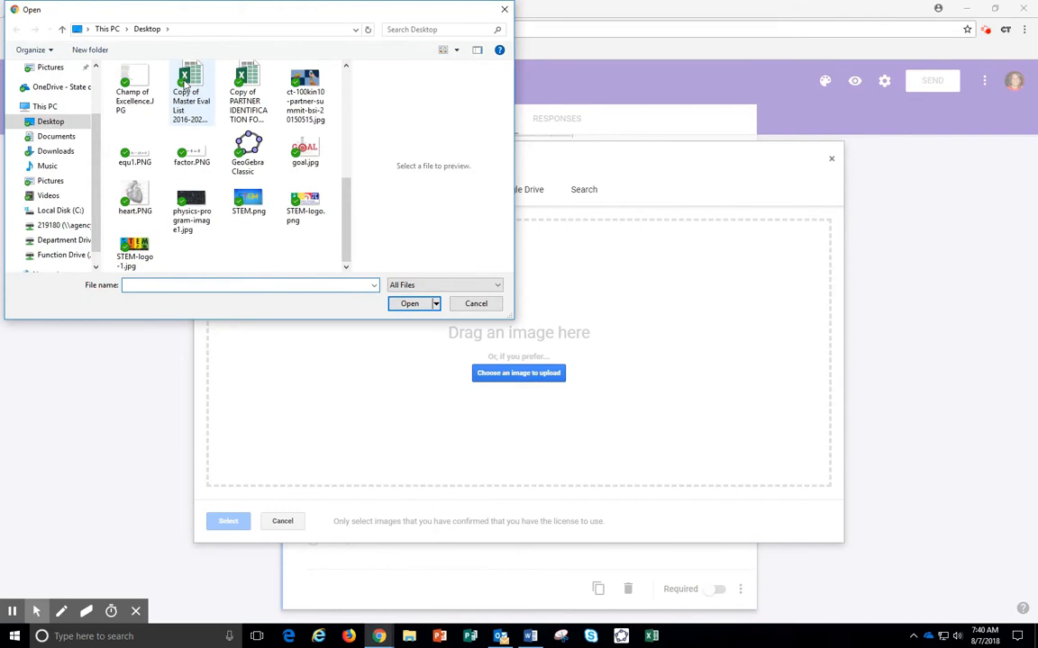
double_click(126, 153)
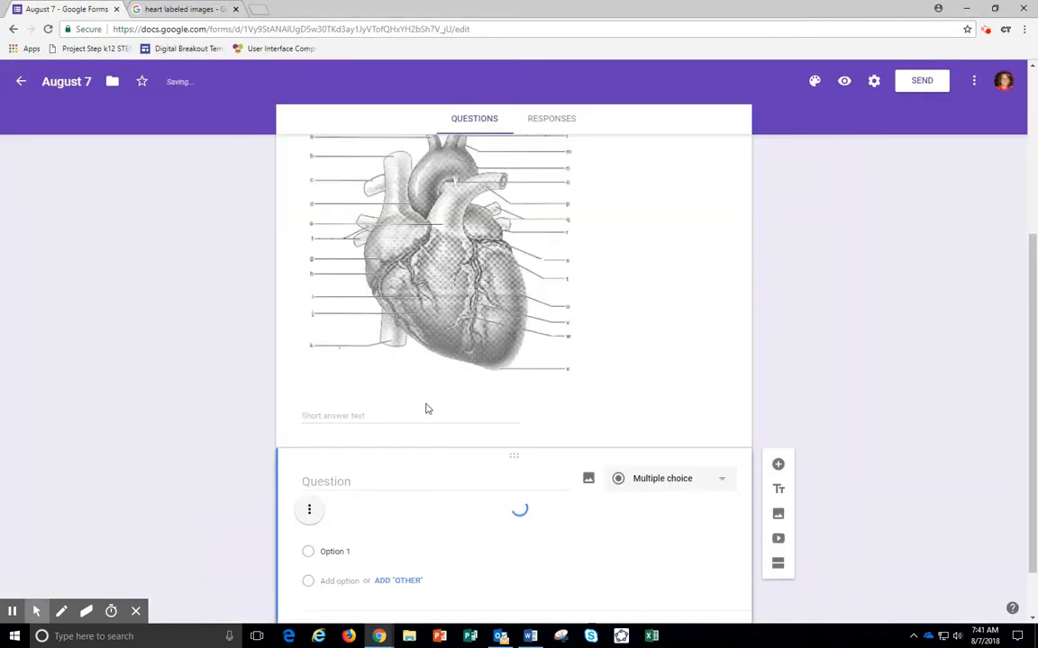
left_click(310, 512)
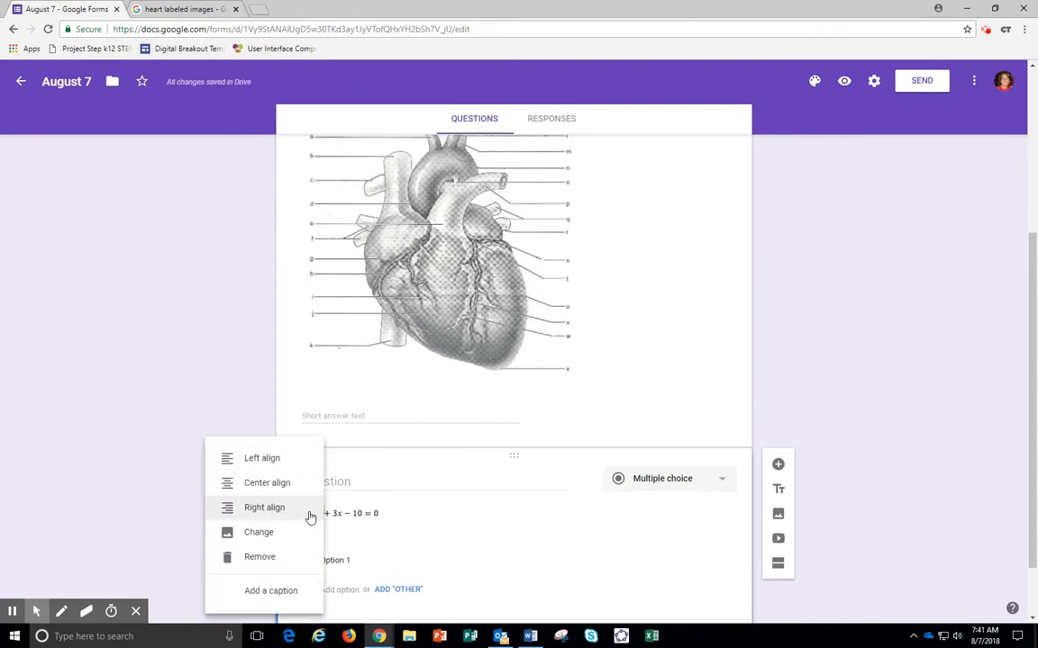
left_click(270, 483)
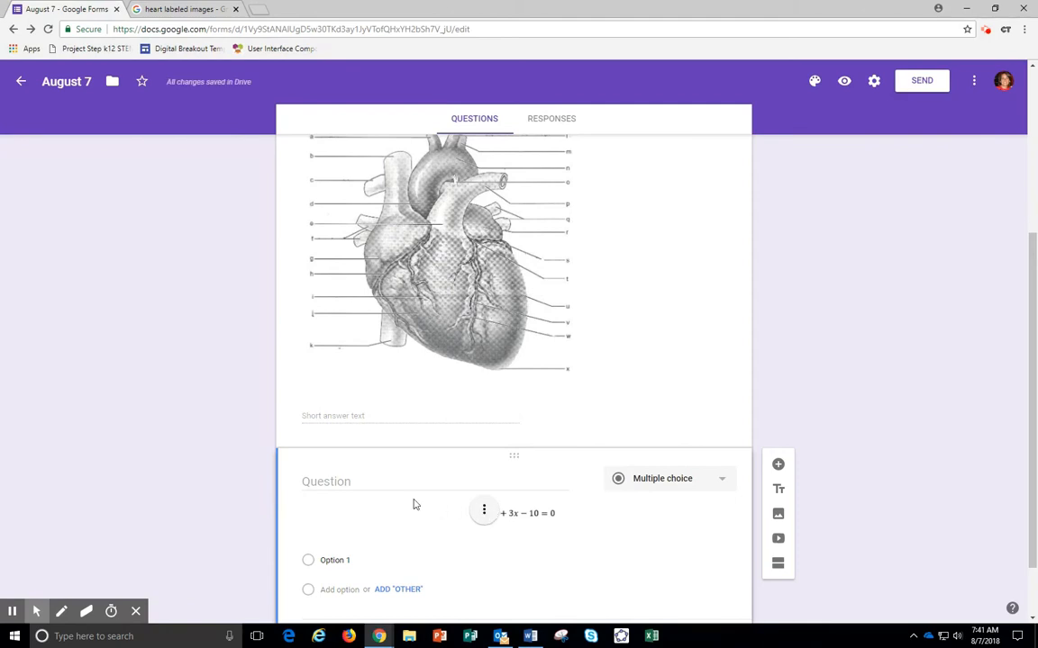
- Title the equation question "What is the positive solution?" and set its type to Short answer
left_click(361, 485)
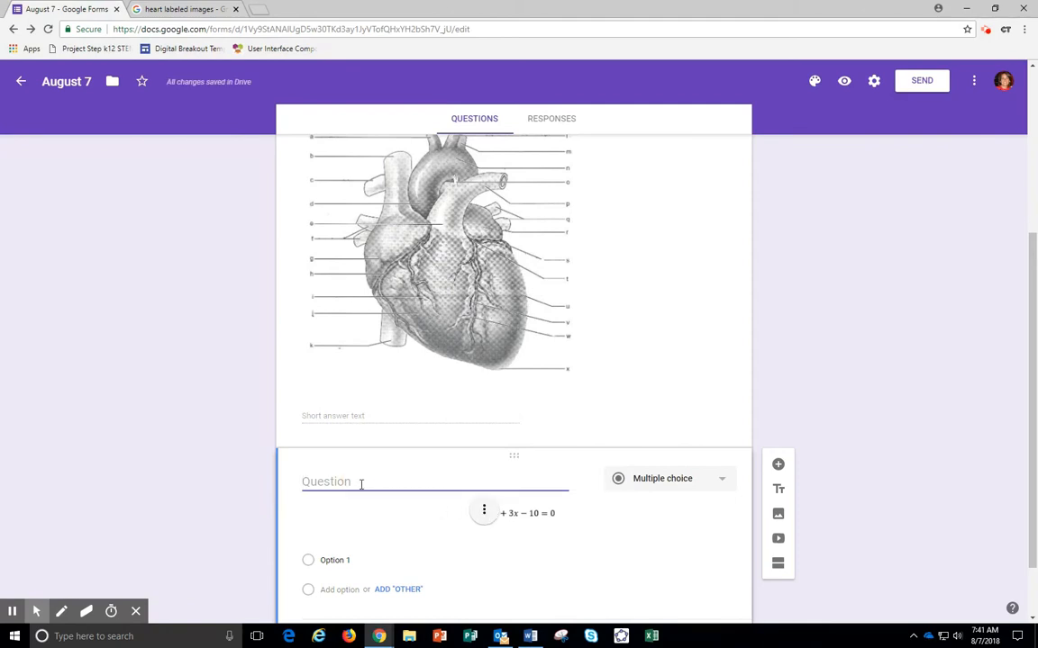
type("What is the po")
type("sit")
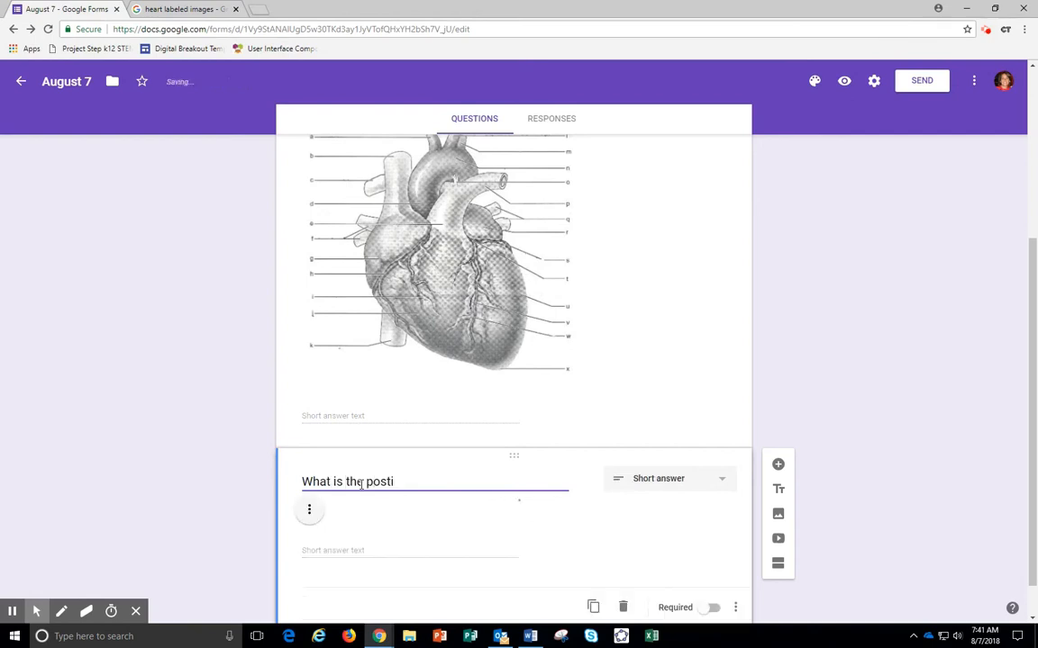
type("ive solution")
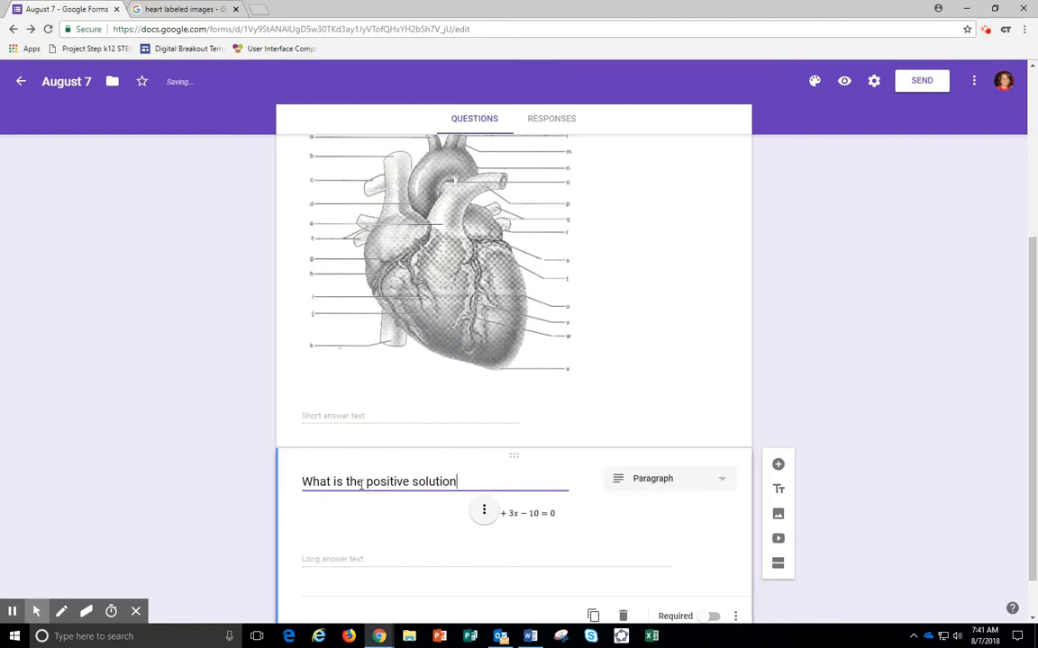
type("?")
left_click(725, 482)
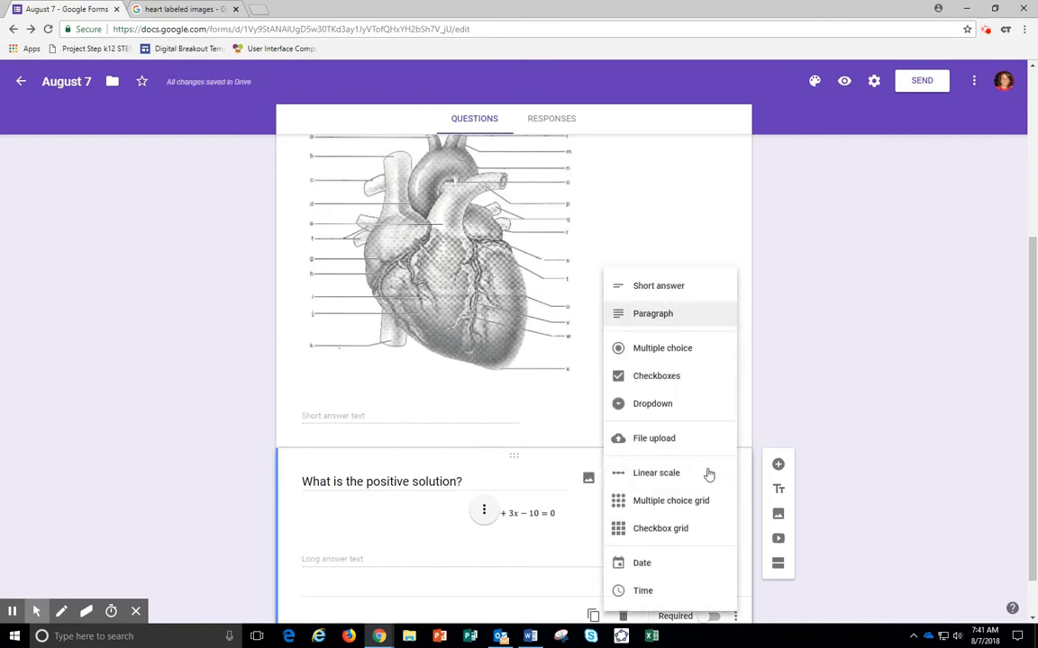
left_click(664, 288)
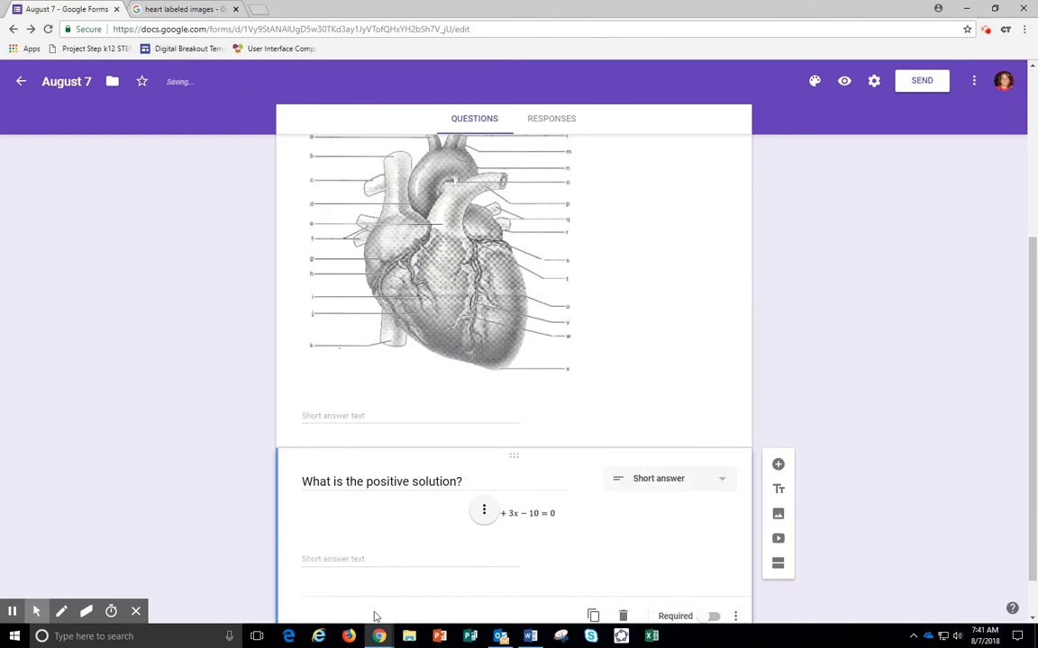
- Make the "What is the positive solution?" question required and add a new question below it
scroll(453, 504, "down", 1)
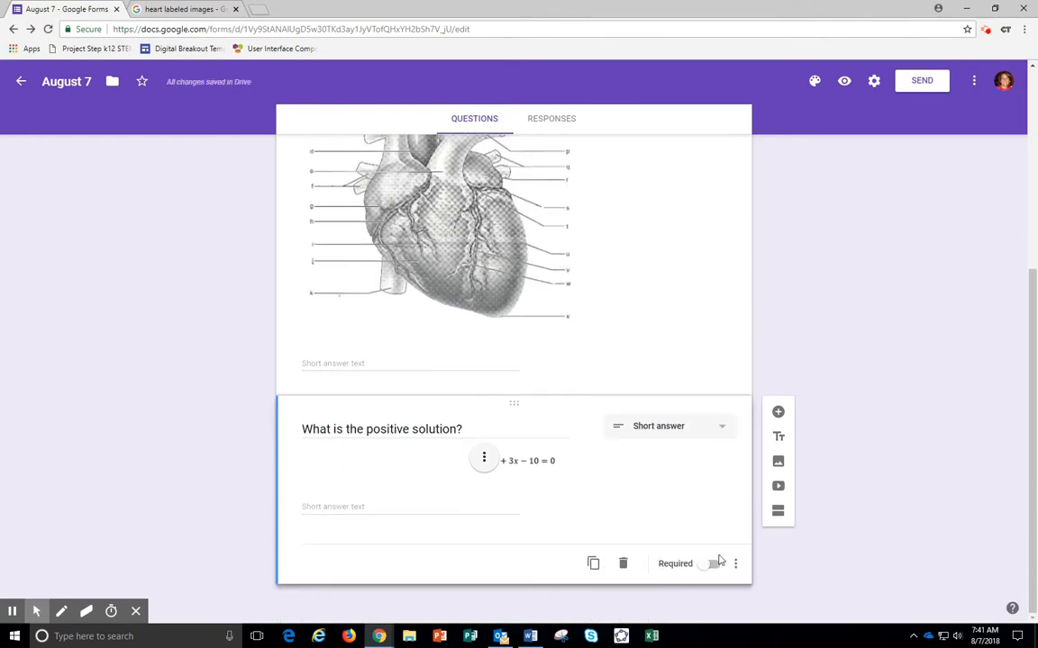
left_click(711, 564)
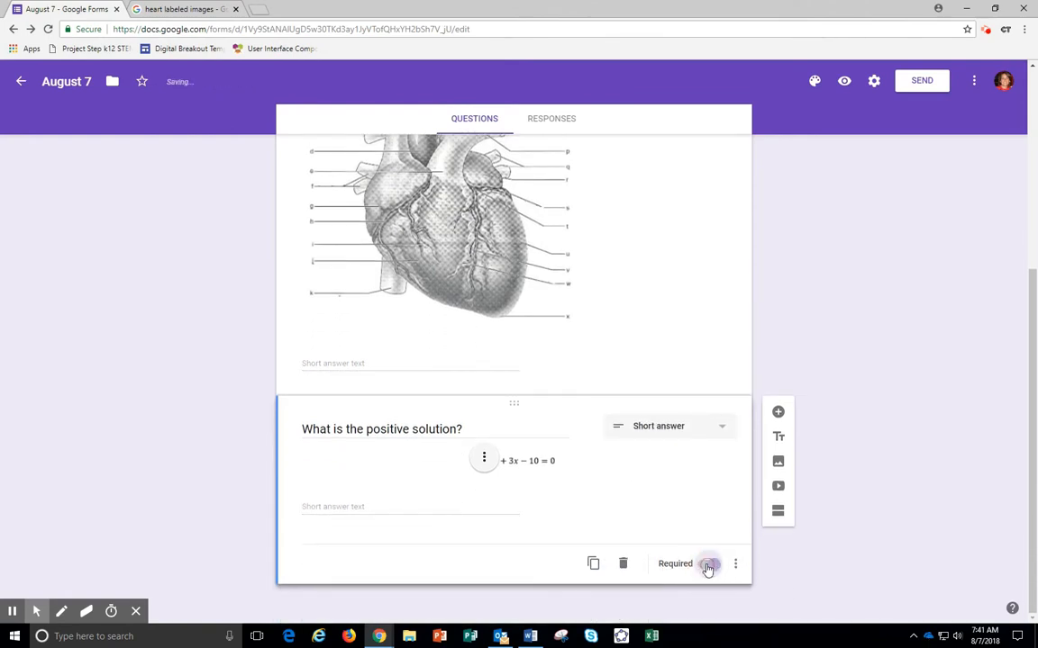
left_click(777, 413)
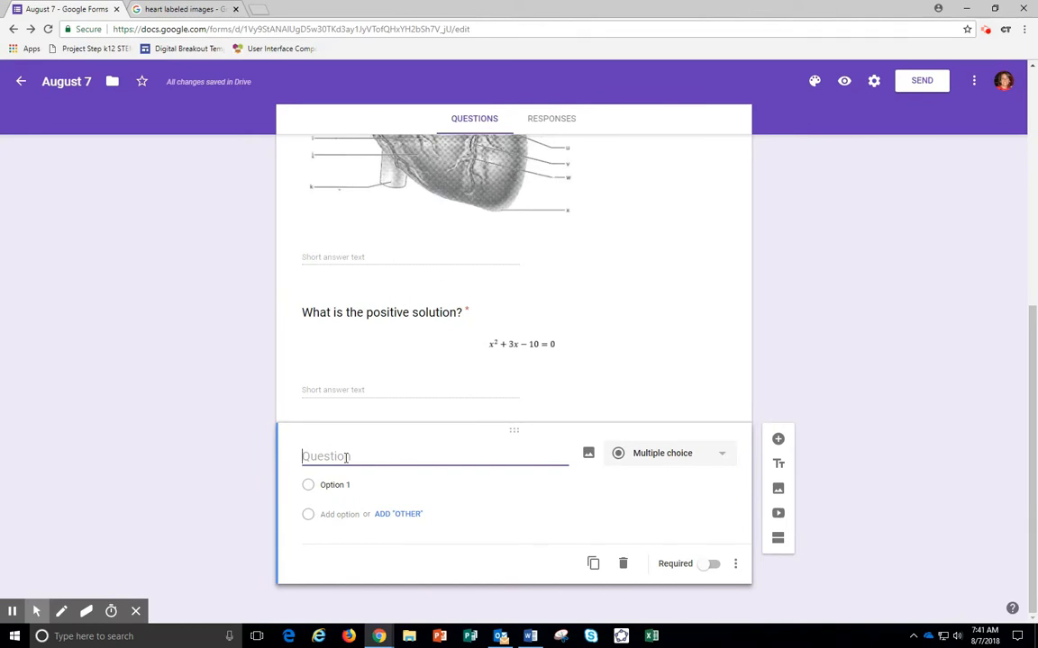
- Title the new question "Who was the first president of the US?"
type("Who was the ")
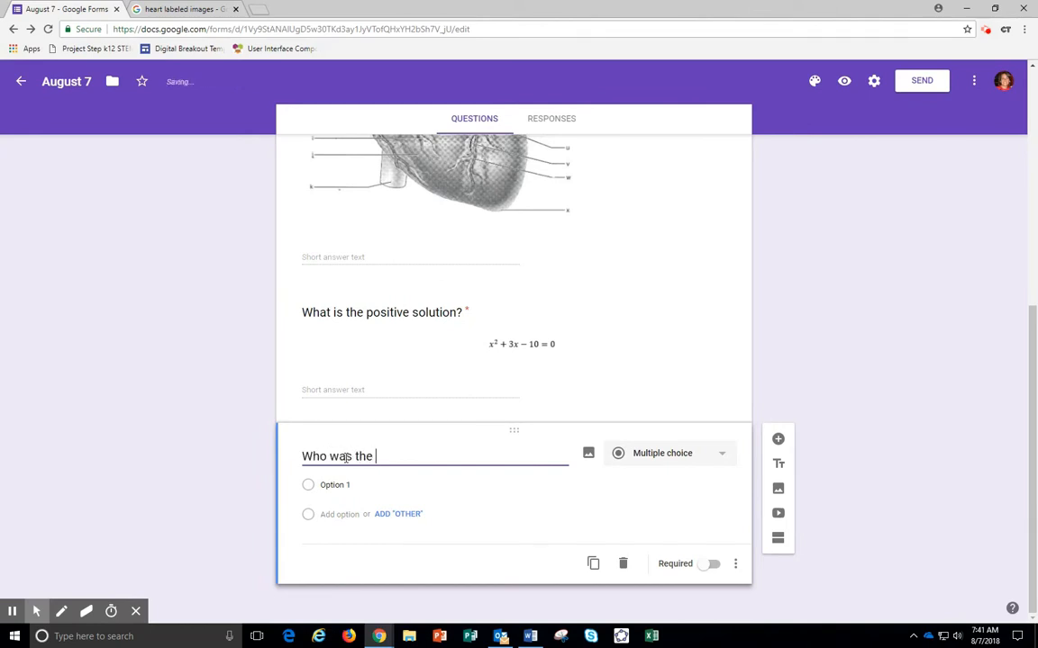
type("first pr")
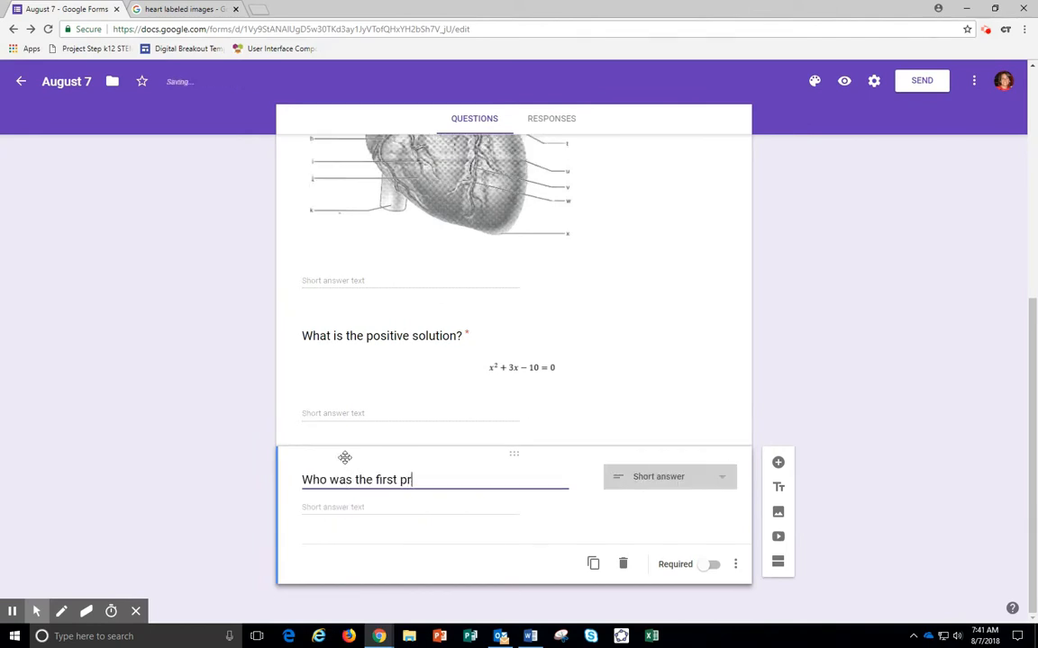
type("esident of the")
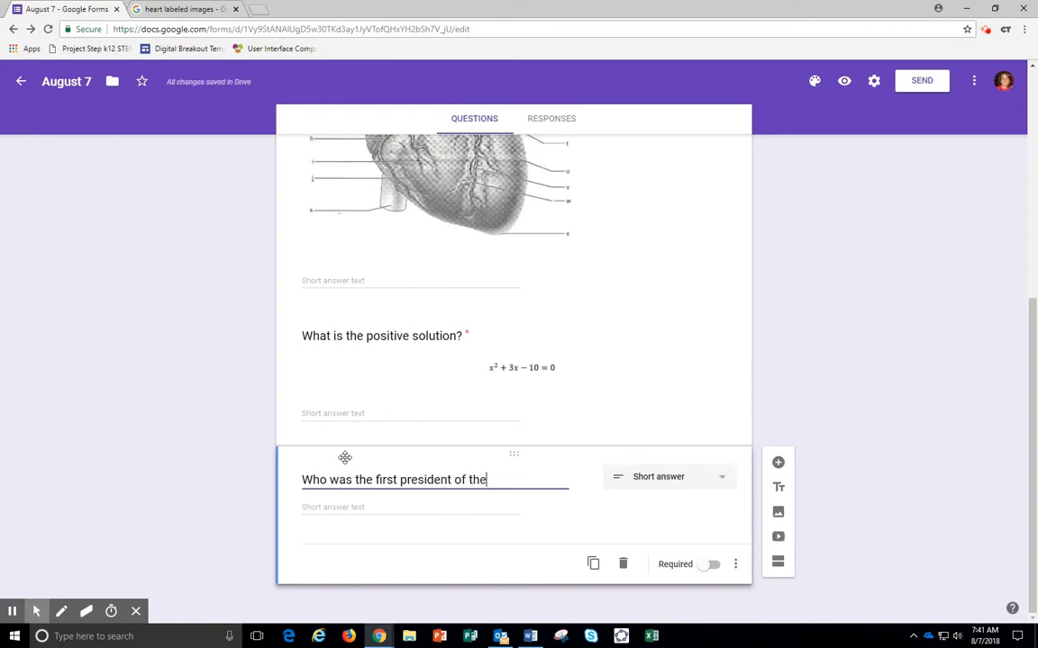
type(" US")
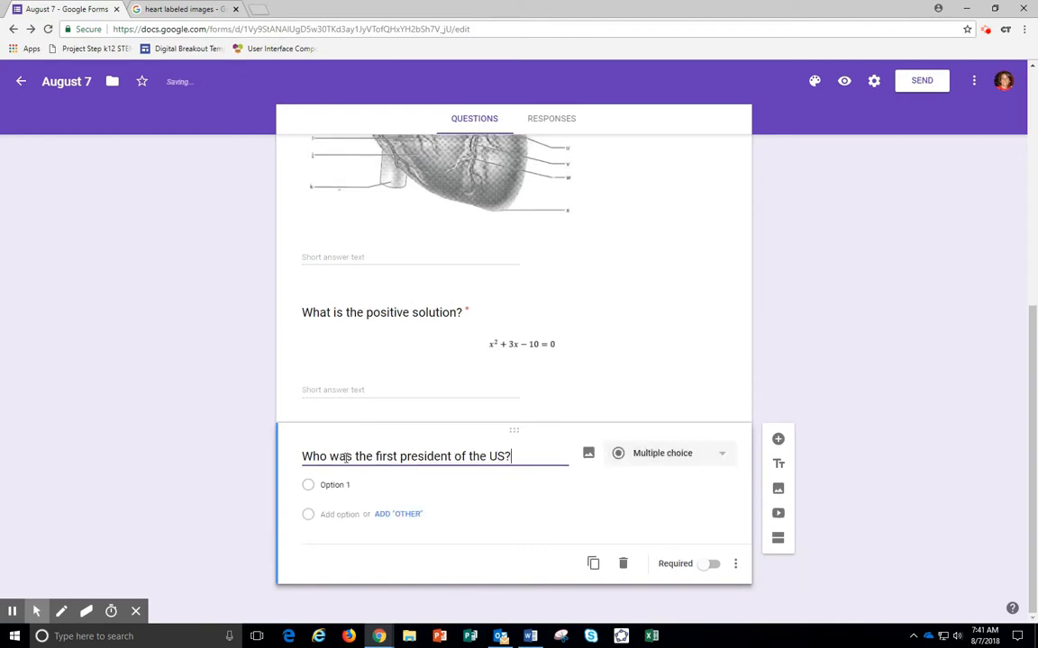
type("?")
- Enter the answer options Abraham Lincoln, George Lincoln, Abraham Washington and George Washington for the multiple-choice question
left_click(335, 486)
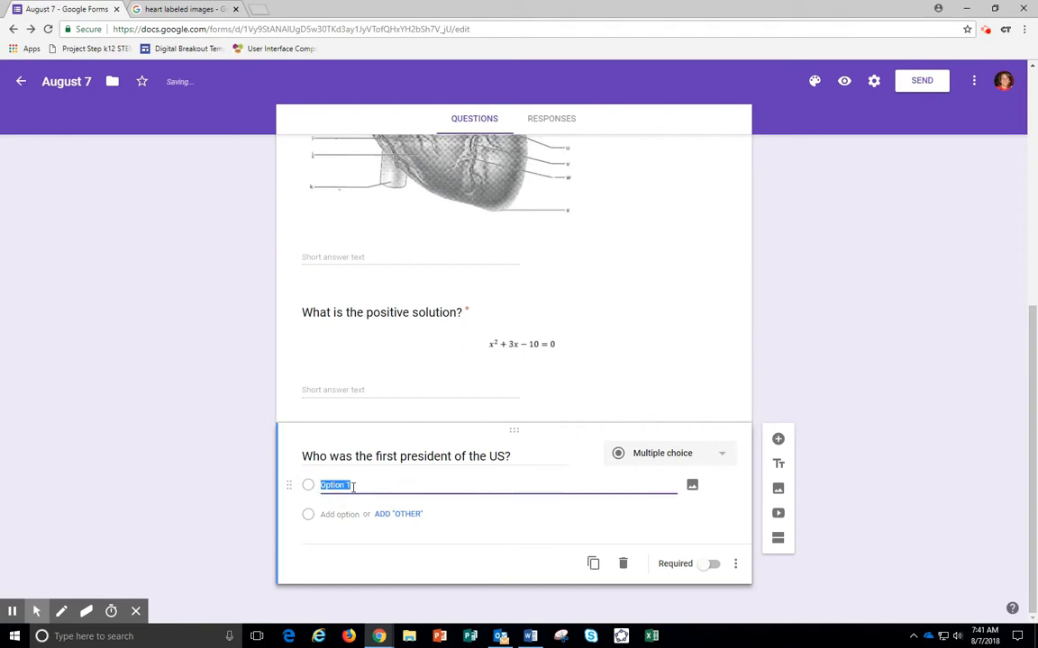
type("Abra")
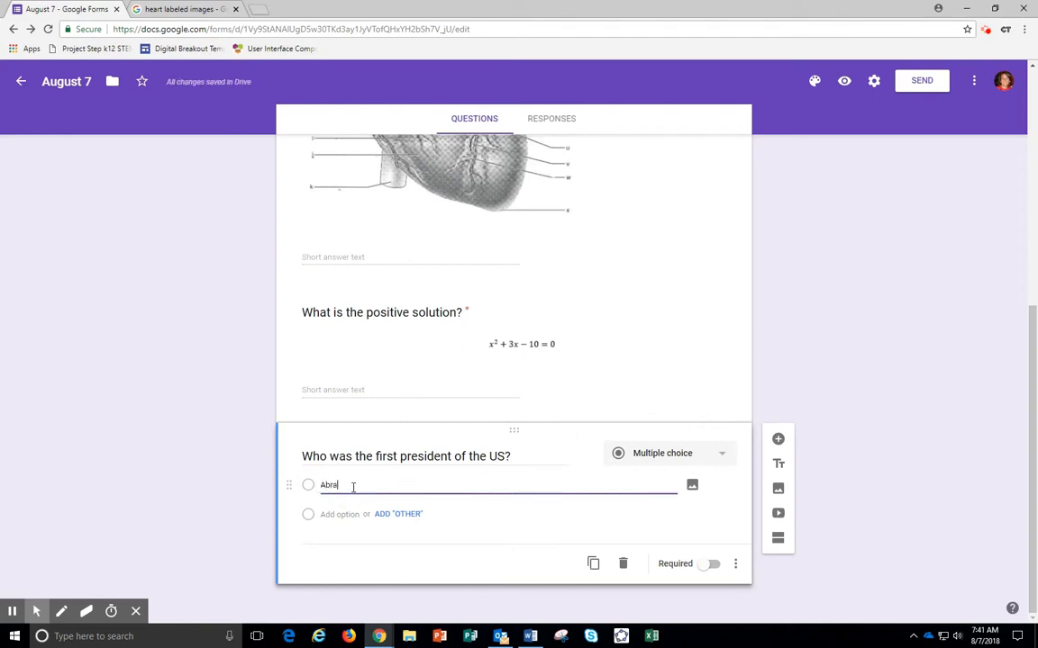
type("ham Lincoln")
key("Return")
type("George")
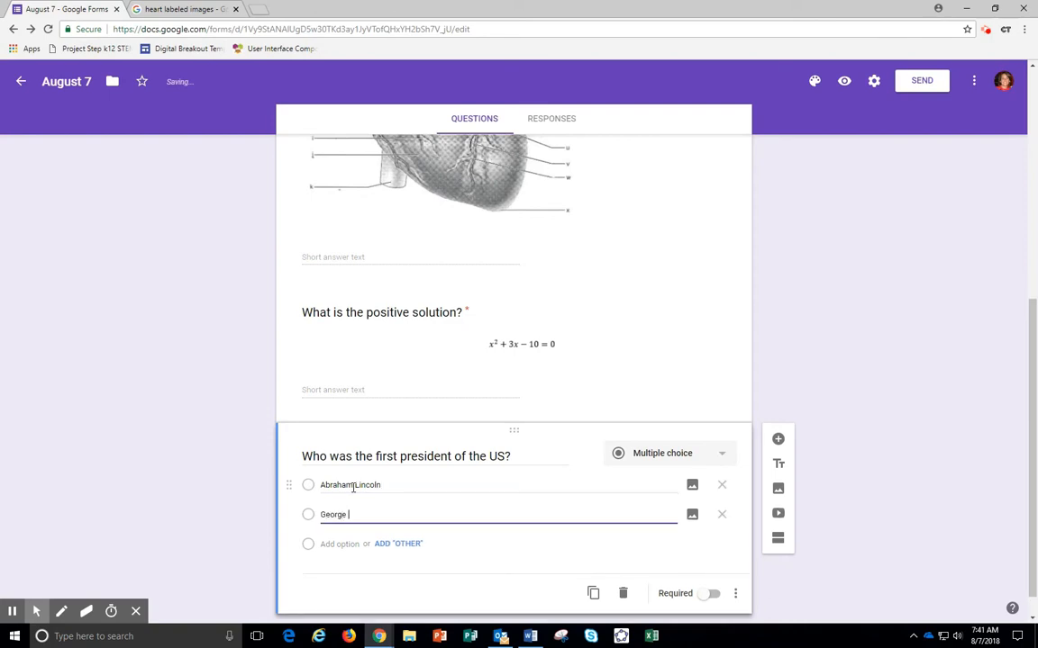
type(" Lincoln")
key("Return")
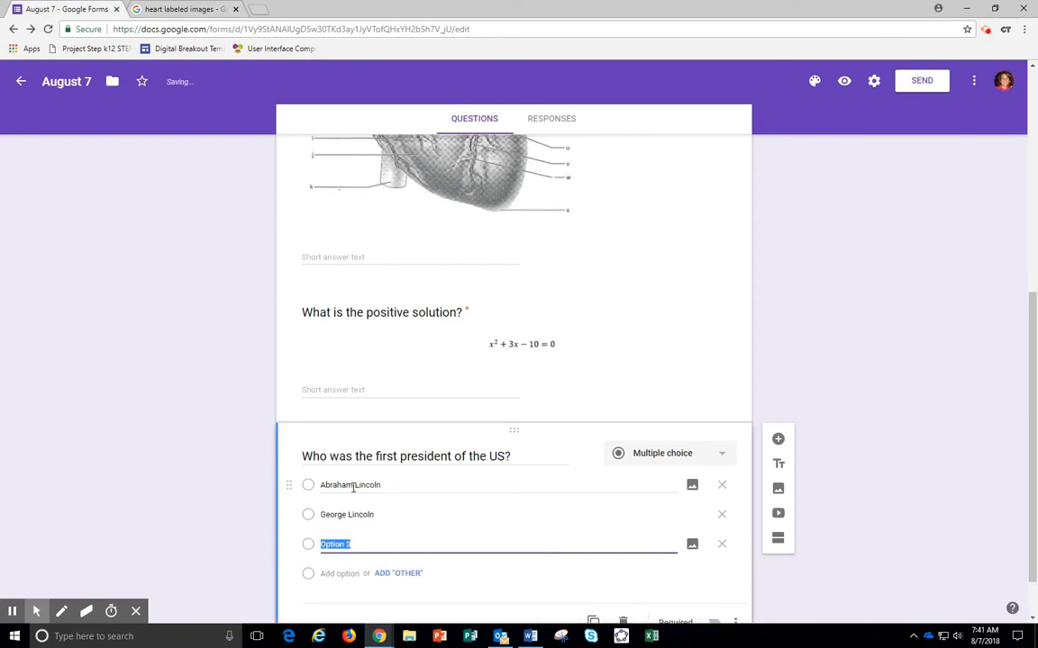
type("Abraham W")
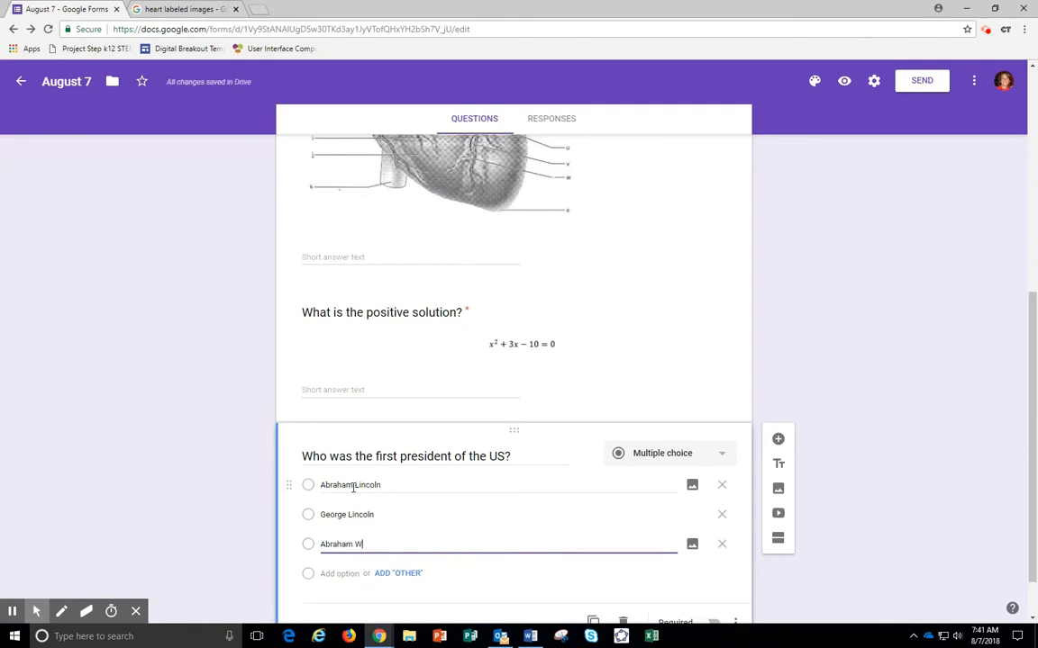
type("ashington")
key("Return")
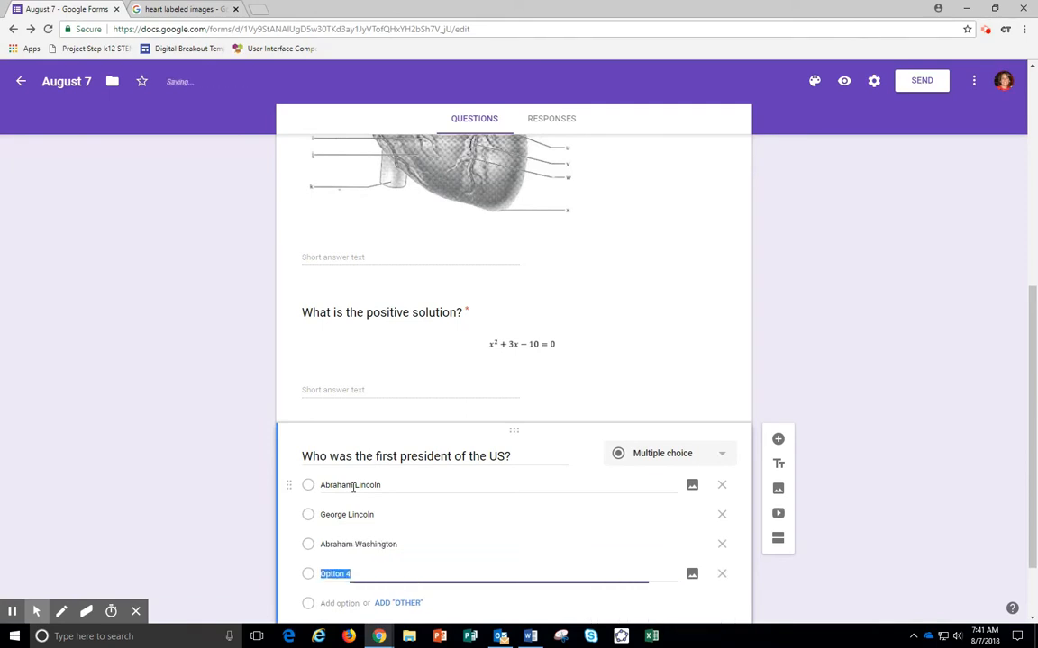
type("Washingt")
type("on")
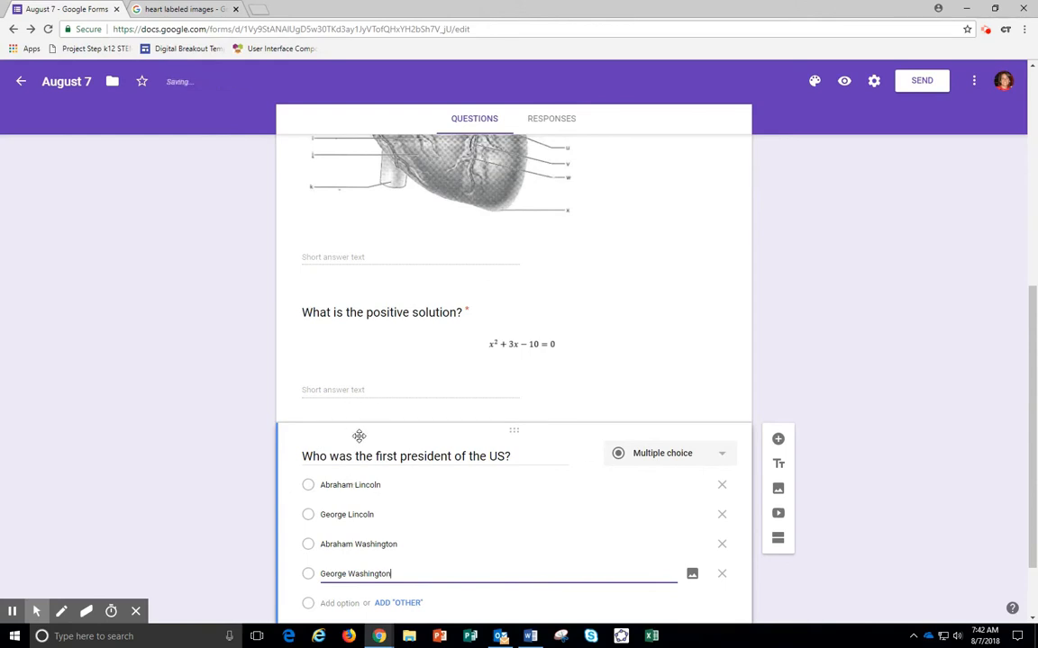
- Make the "Who was the first president of the US?" question required
scroll(570, 511, "down", 1)
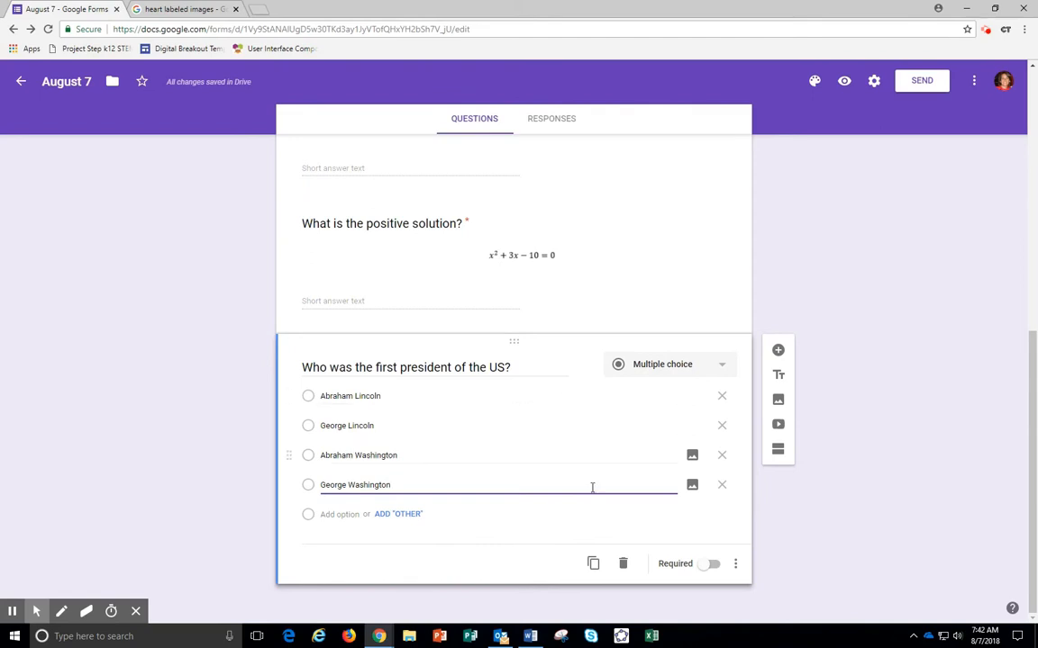
left_click(703, 571)
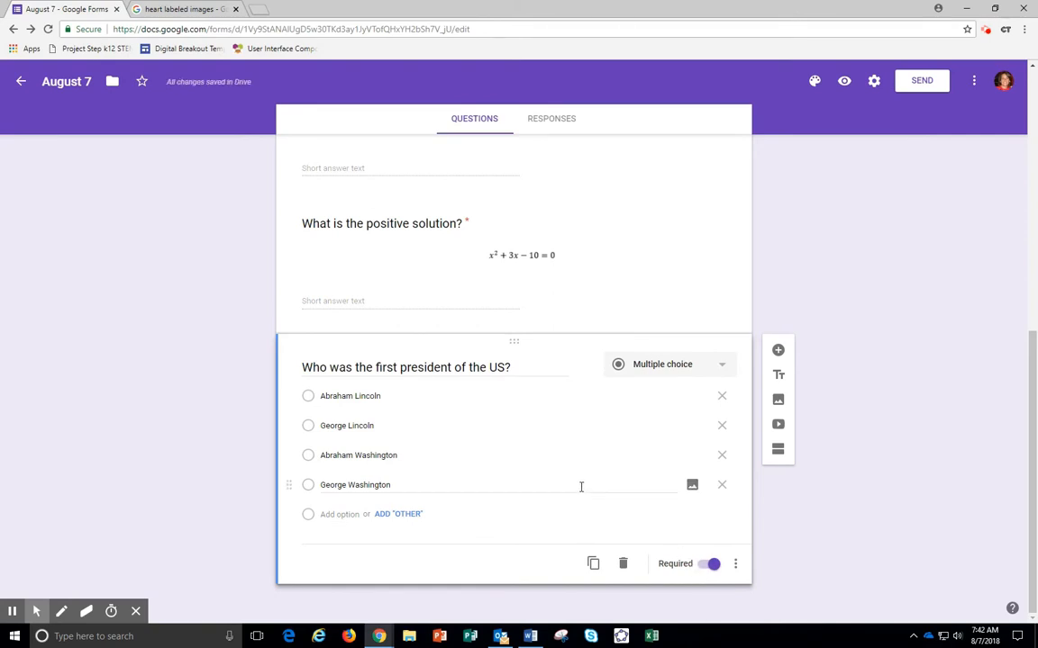
scroll(575, 488, "up", 5)
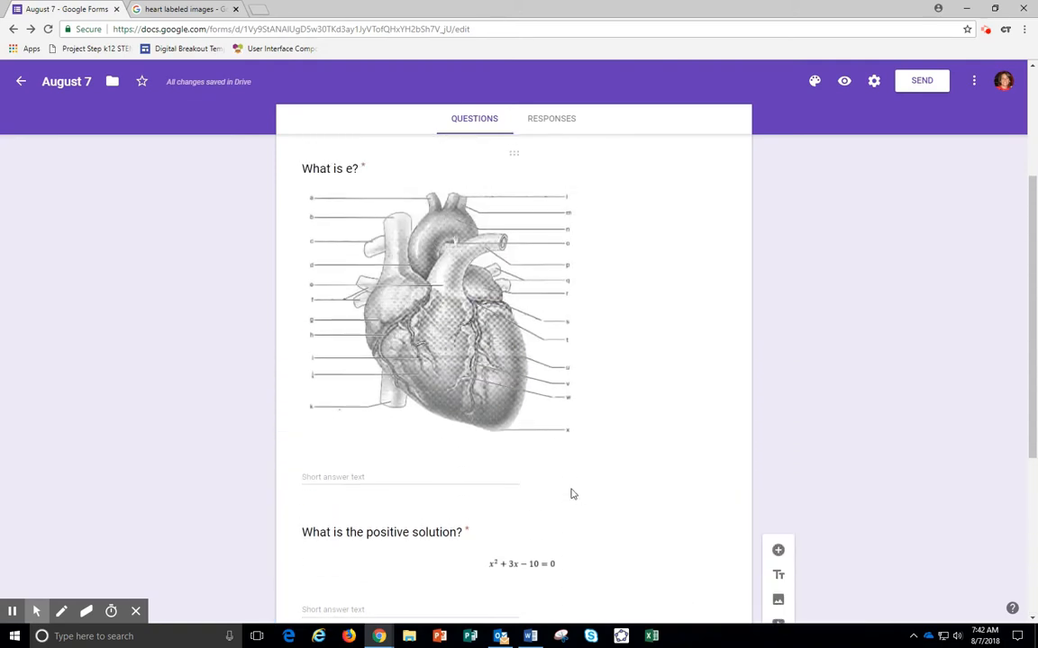
- Add a new question below the first-president question and title it "What is the S in STEM?"
scroll(570, 497, "down", 5)
left_click(778, 348)
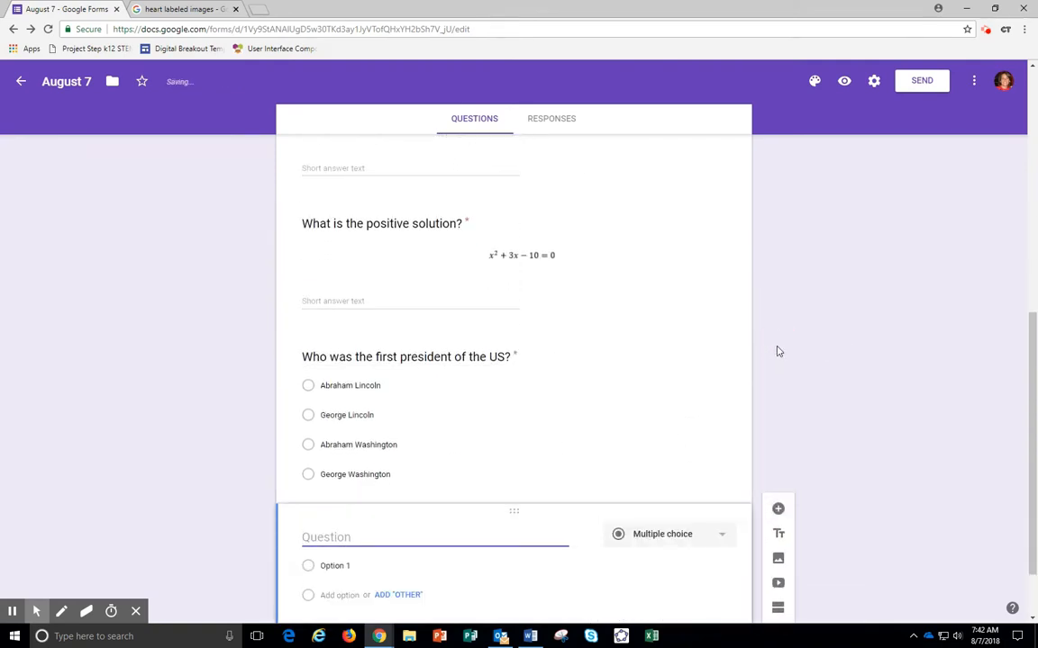
type("What is the ")
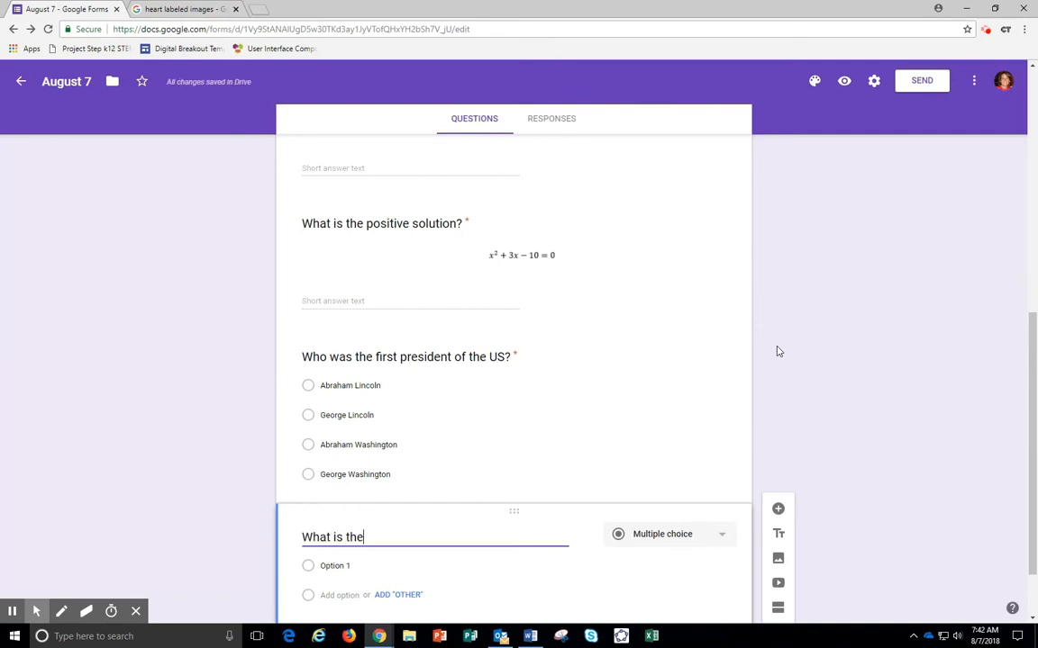
type("S in STEM?")
- Change the "What is the S in STEM?" question to short answer and make it required
left_click(720, 534)
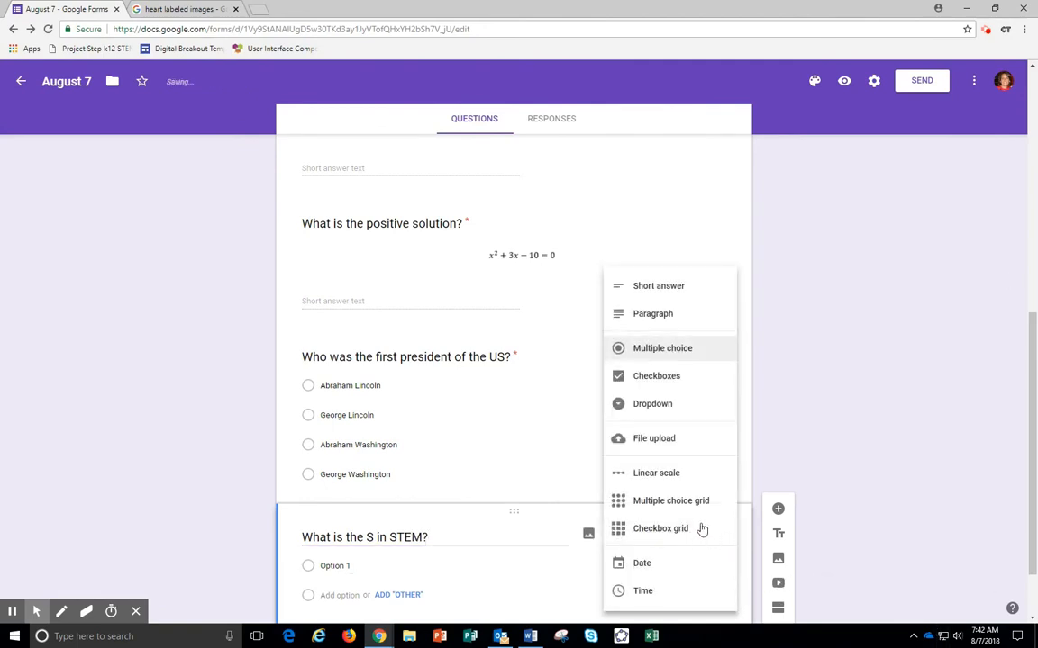
left_click(657, 285)
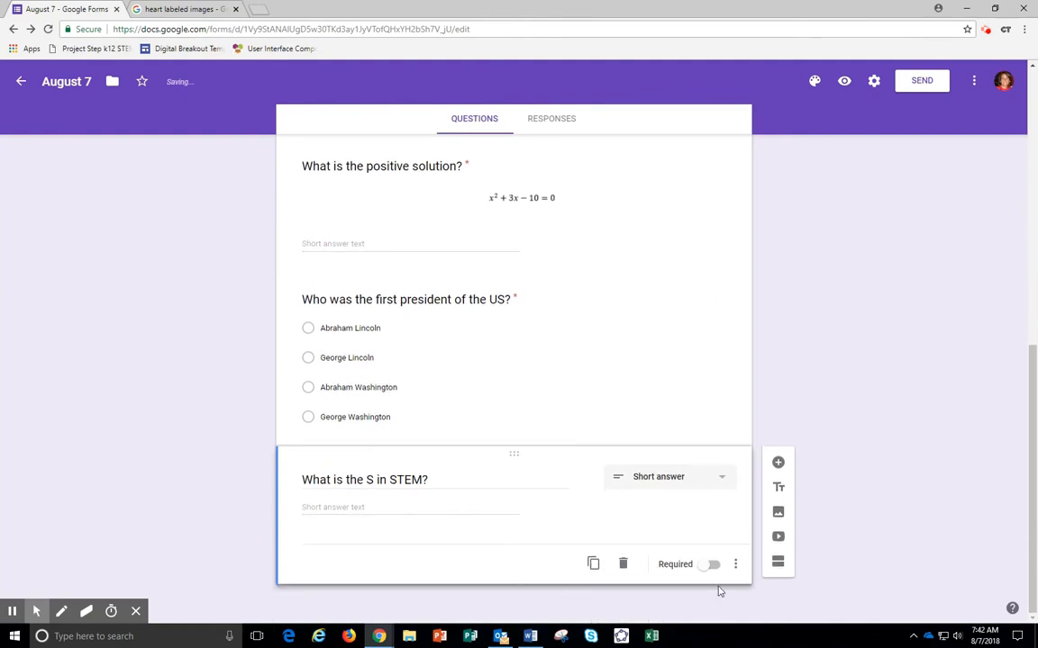
left_click(709, 564)
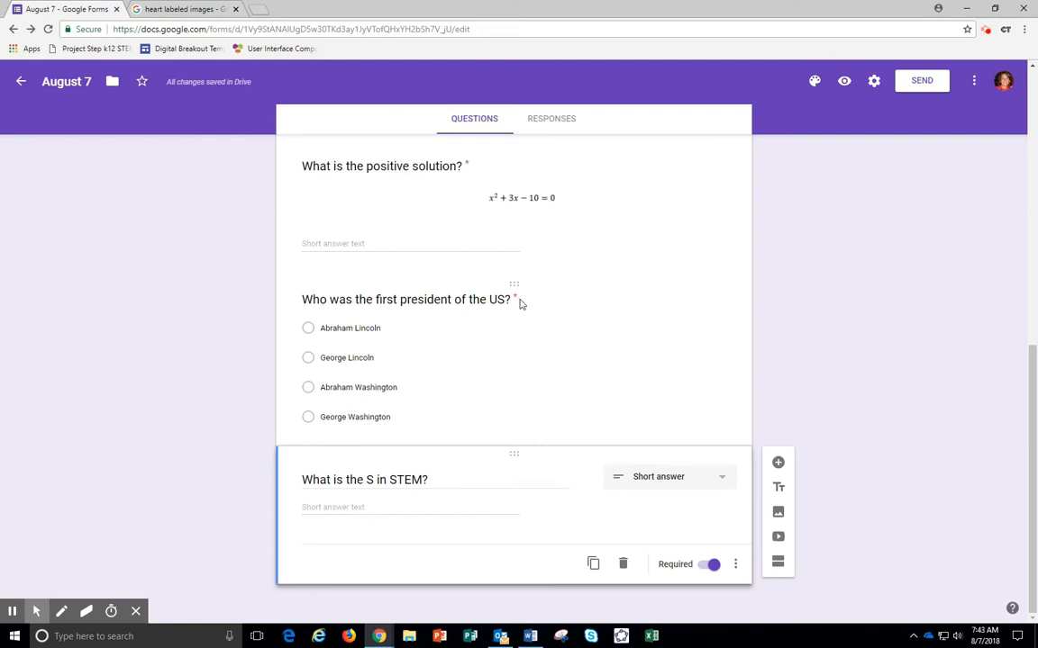
- Preview the "August 7" form, check all its questions from the respondent's view, and return to editing the form
left_click(563, 357)
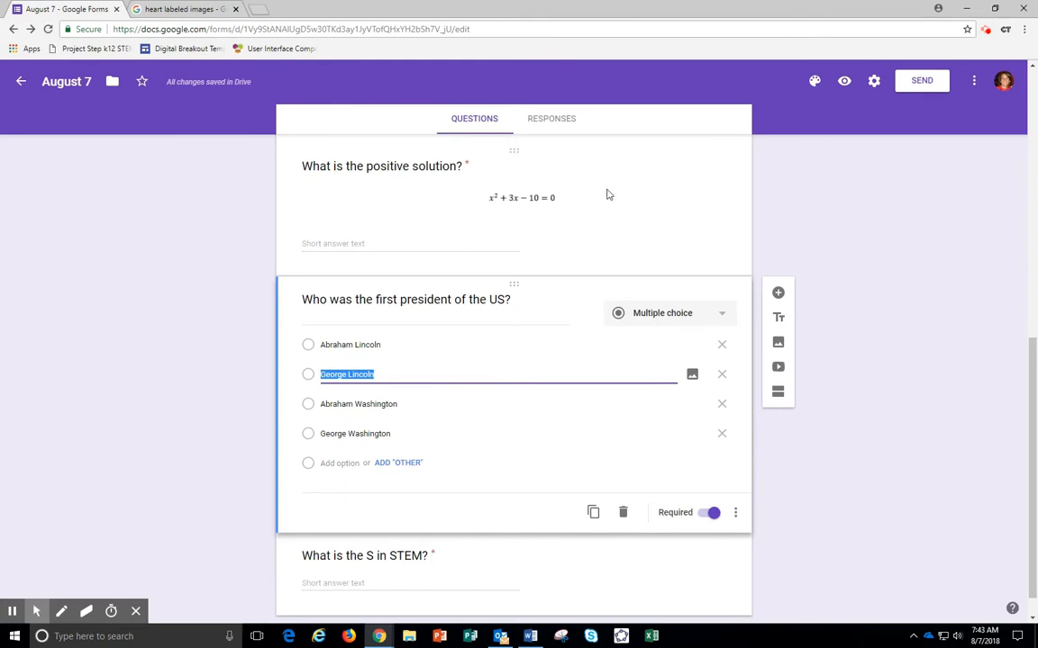
left_click(844, 81)
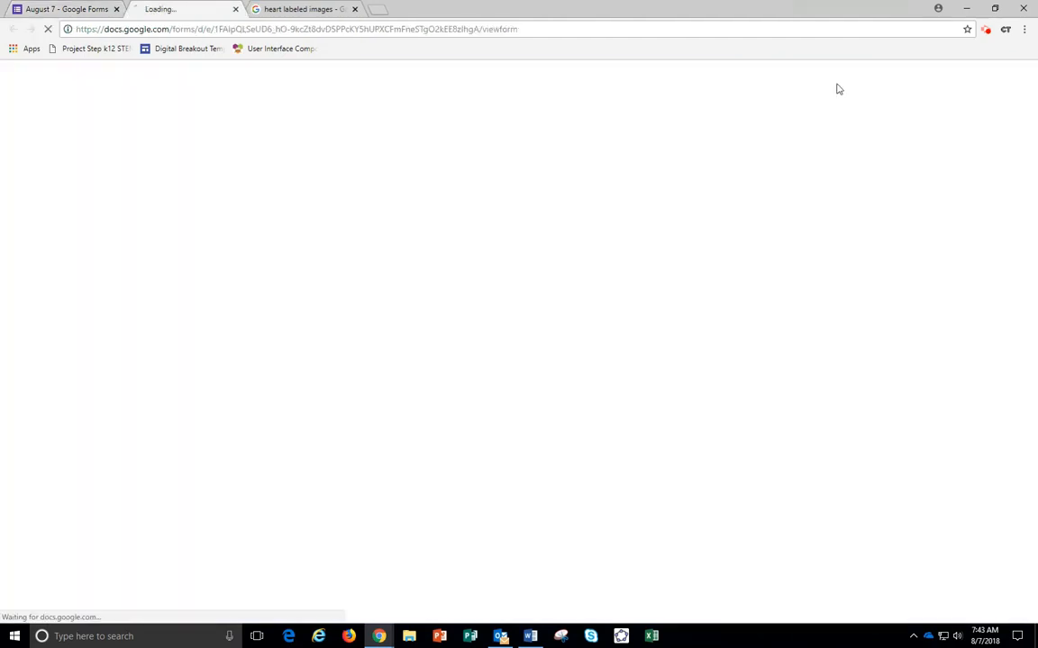
scroll(717, 176, "down", 2)
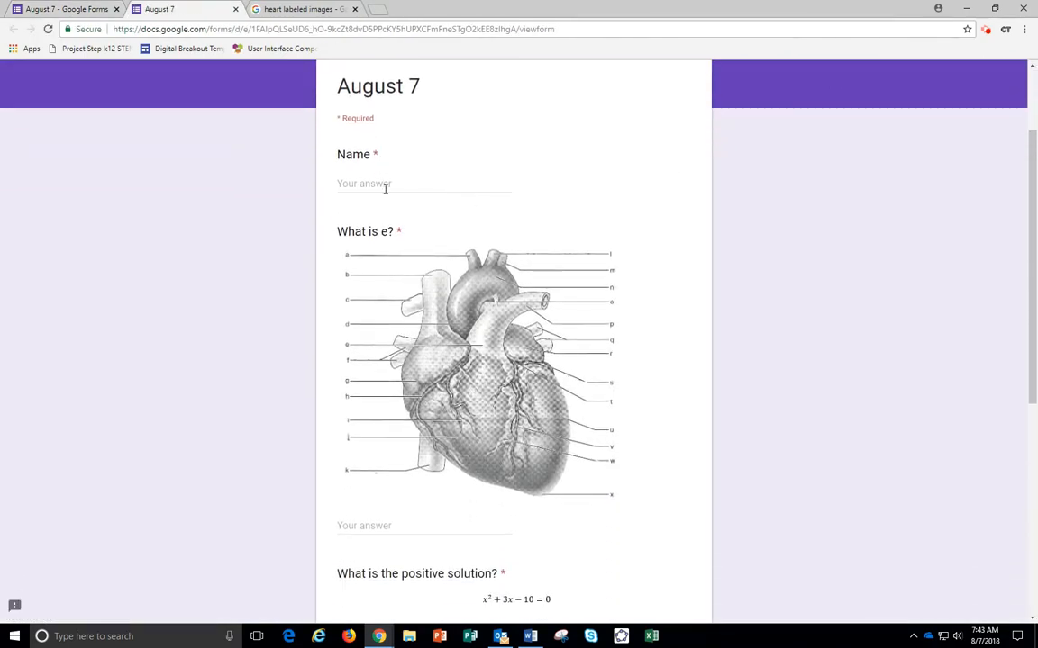
scroll(506, 330, "down", 4)
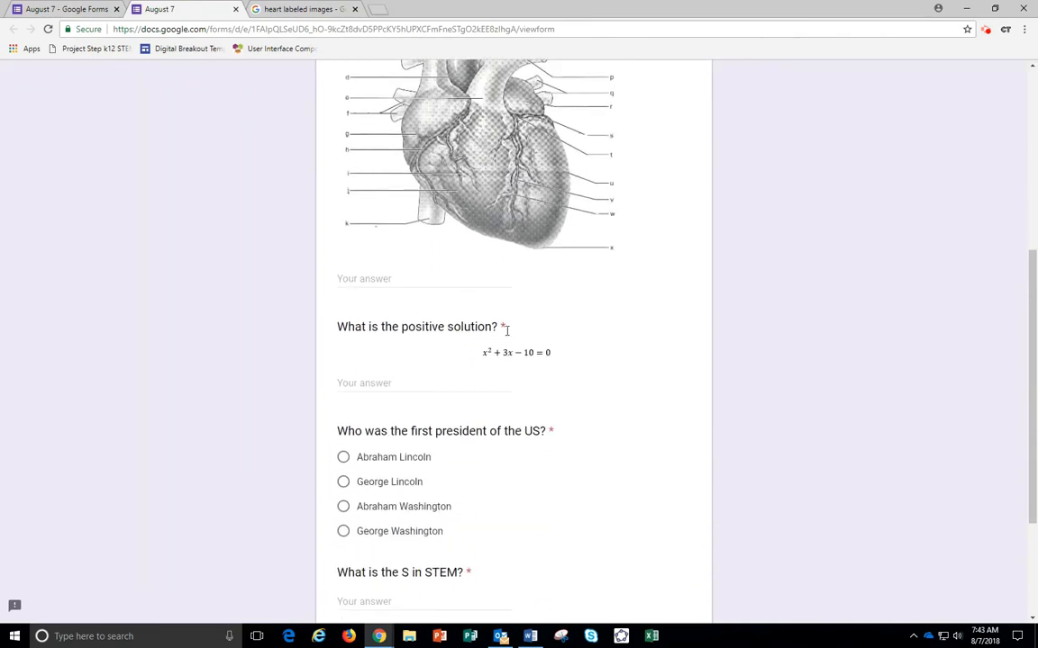
scroll(487, 468, "down", 2)
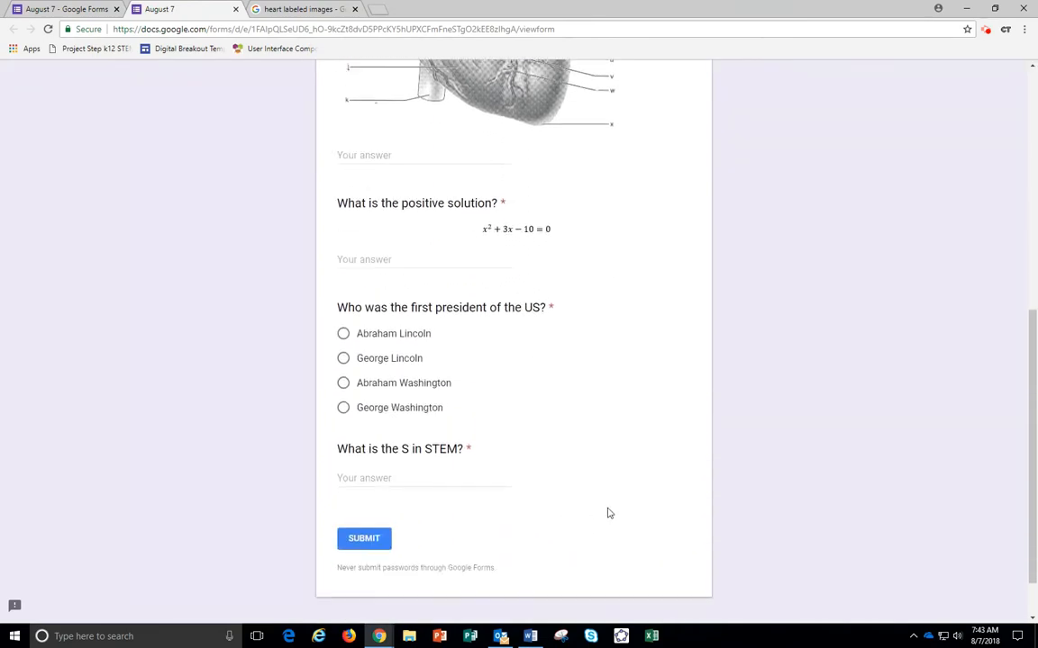
scroll(611, 461, "up", 8)
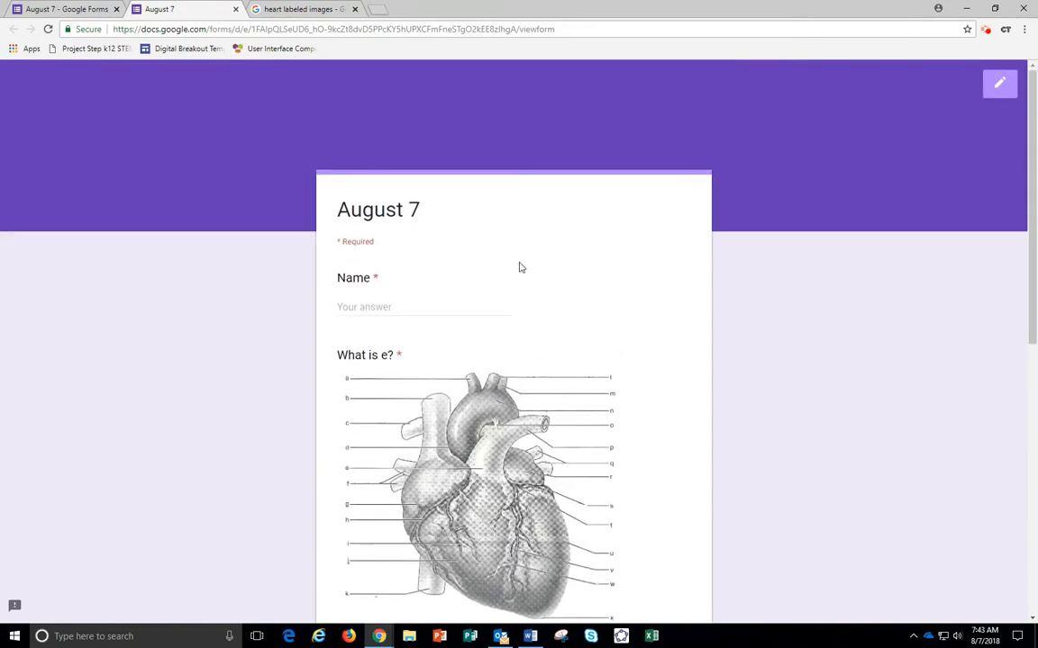
scroll(453, 266, "down", 8)
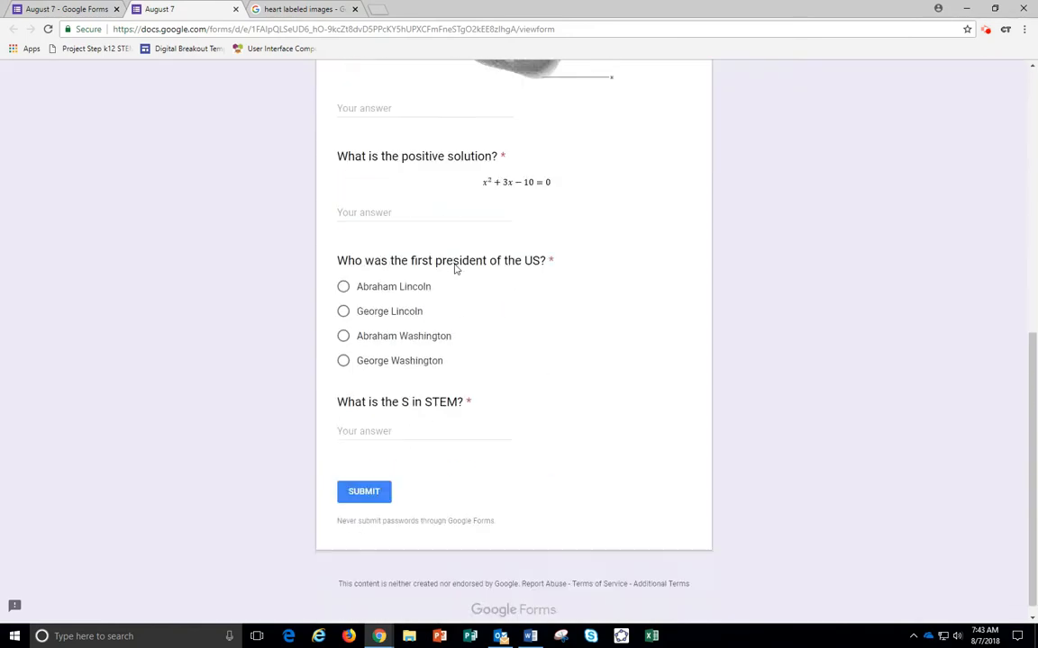
scroll(498, 322, "up", 2)
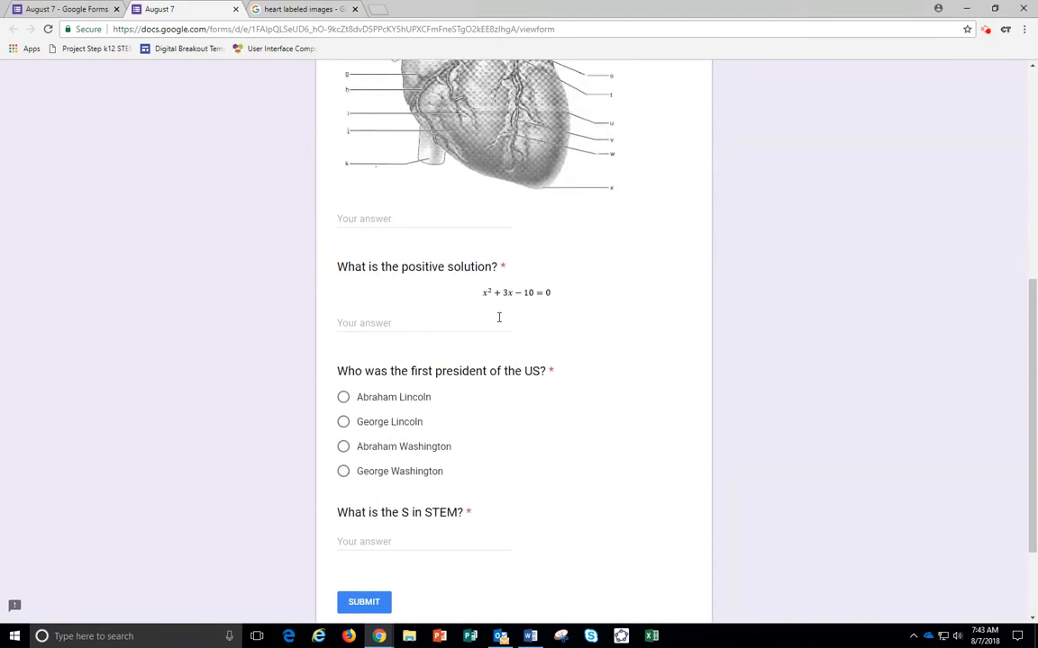
scroll(500, 321, "up", 5)
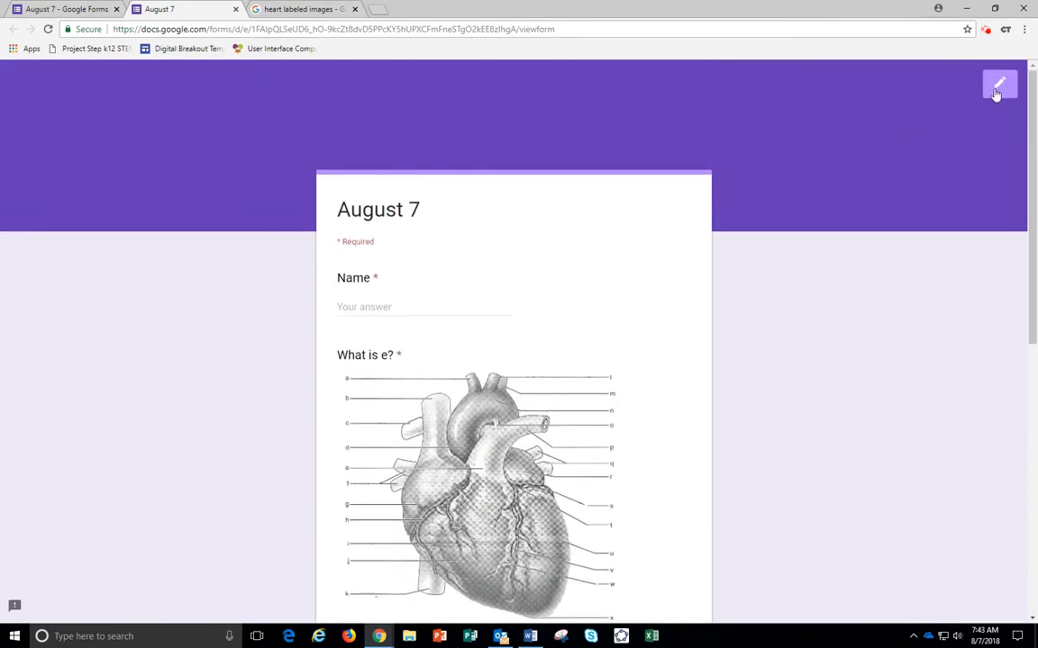
left_click(998, 87)
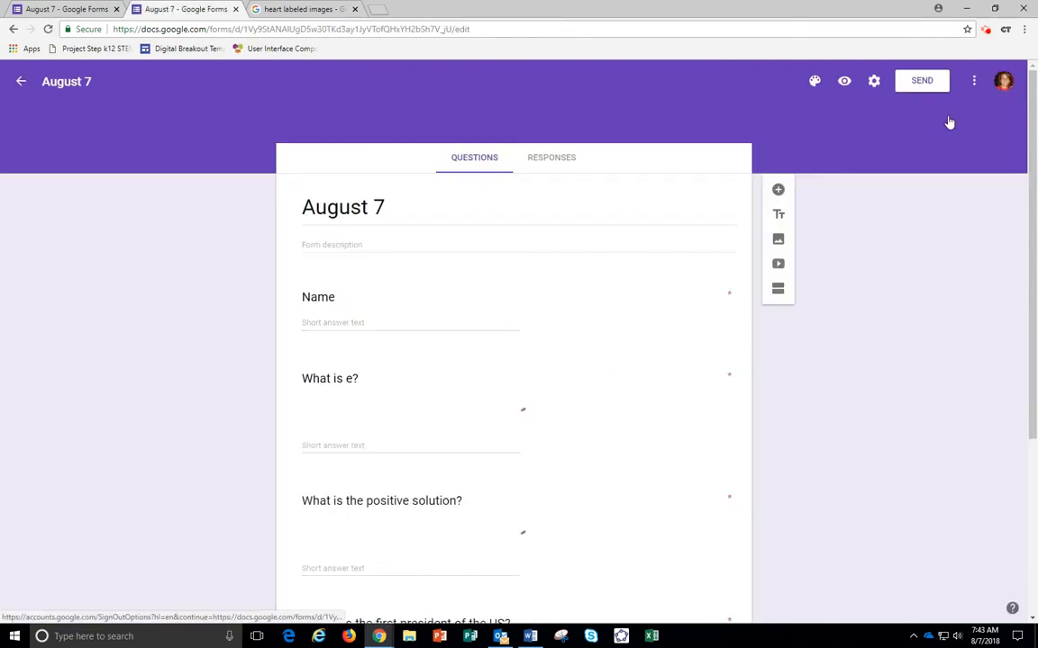
left_click(814, 84)
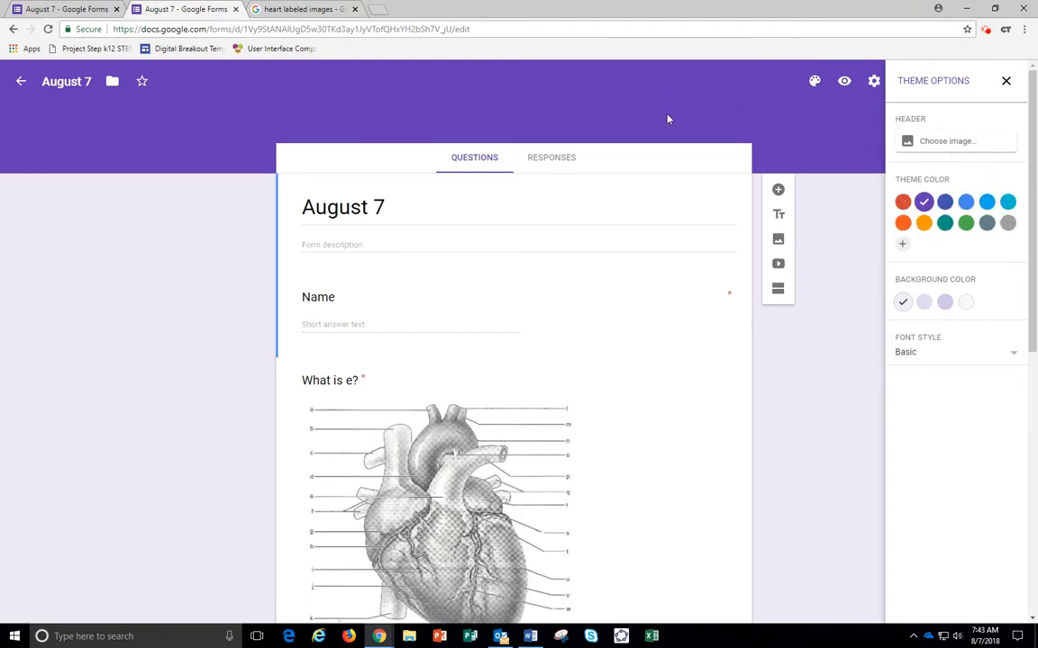
left_click(1006, 83)
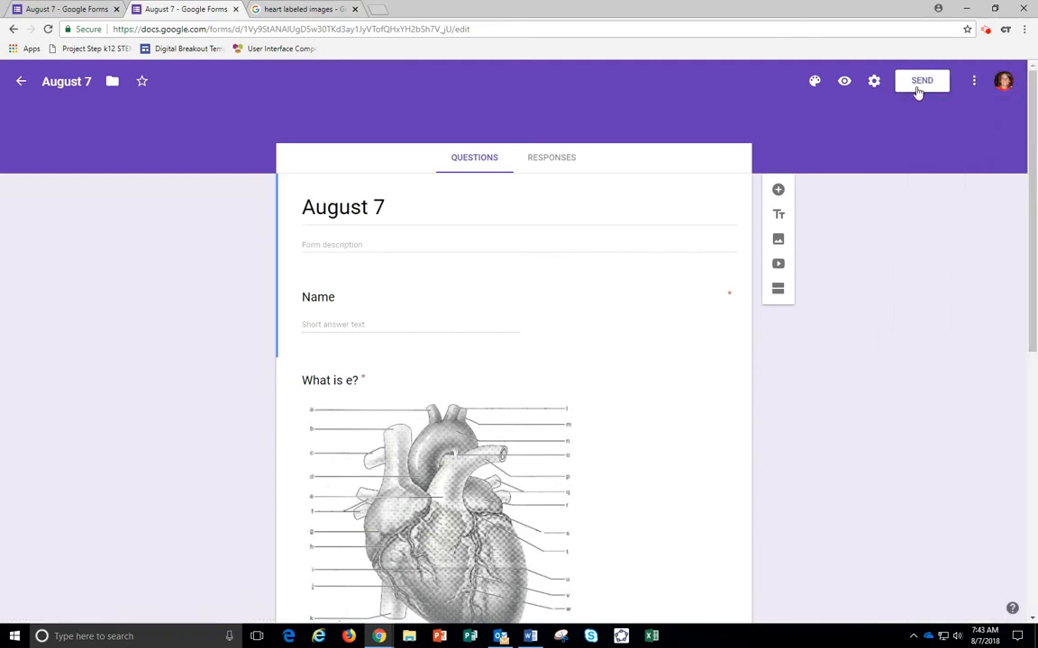
left_click(973, 83)
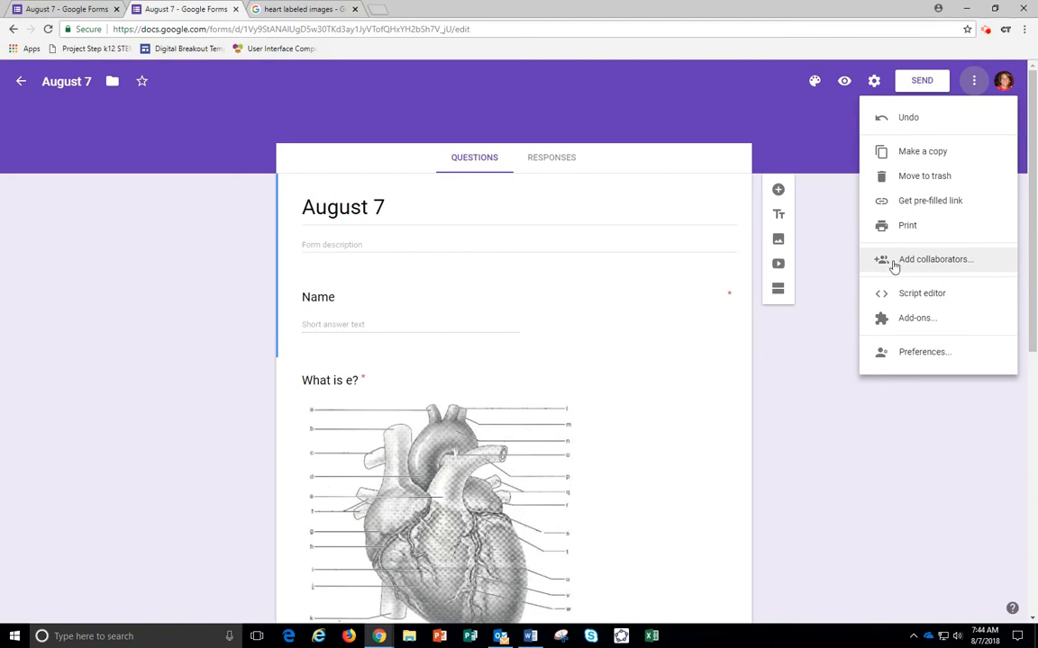
left_click(845, 296)
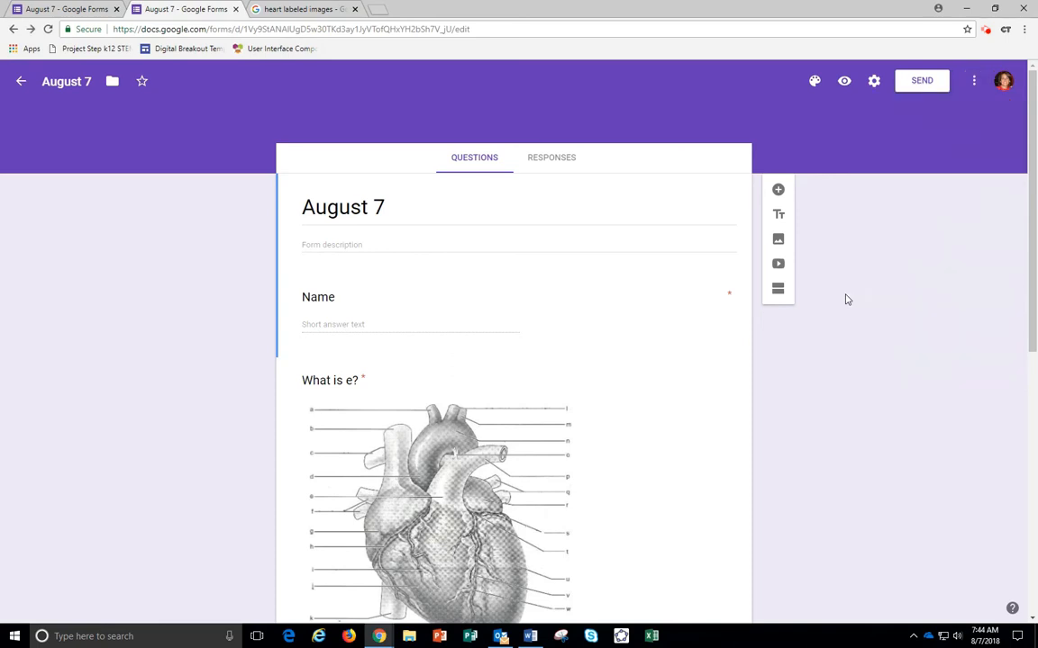
- Copy a shortened link to the form from its sending options and close the dialog
left_click(930, 90)
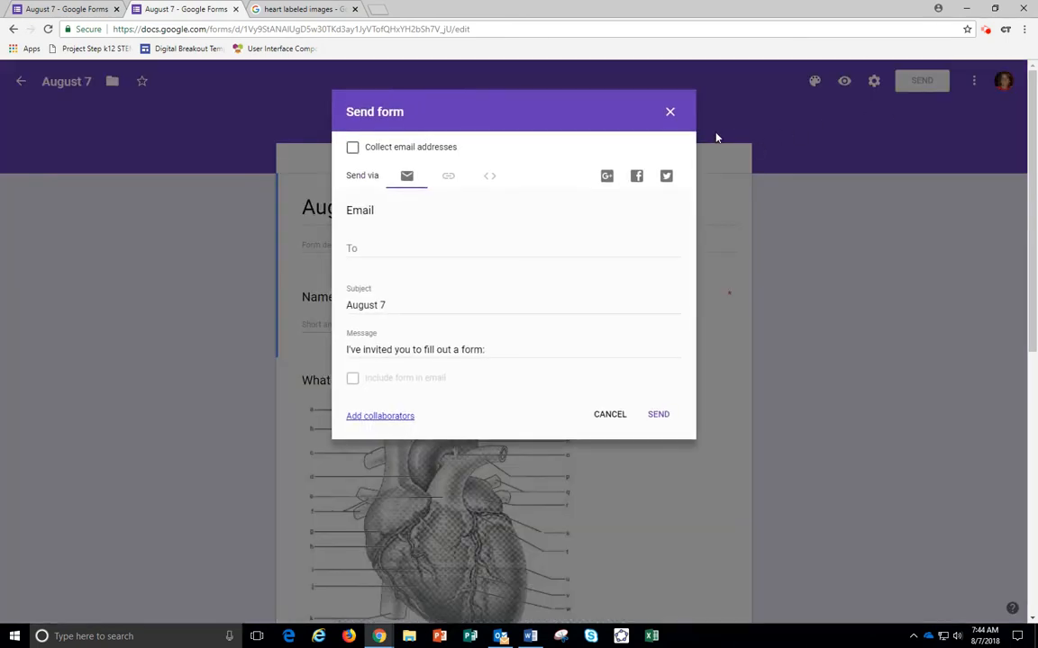
left_click(447, 184)
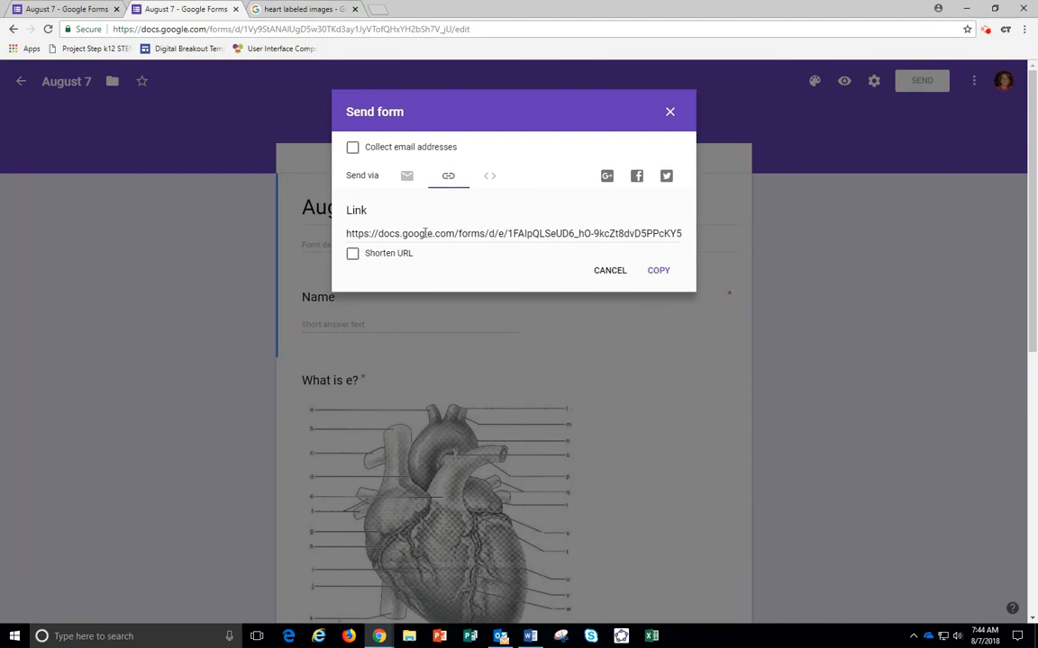
left_click(352, 256)
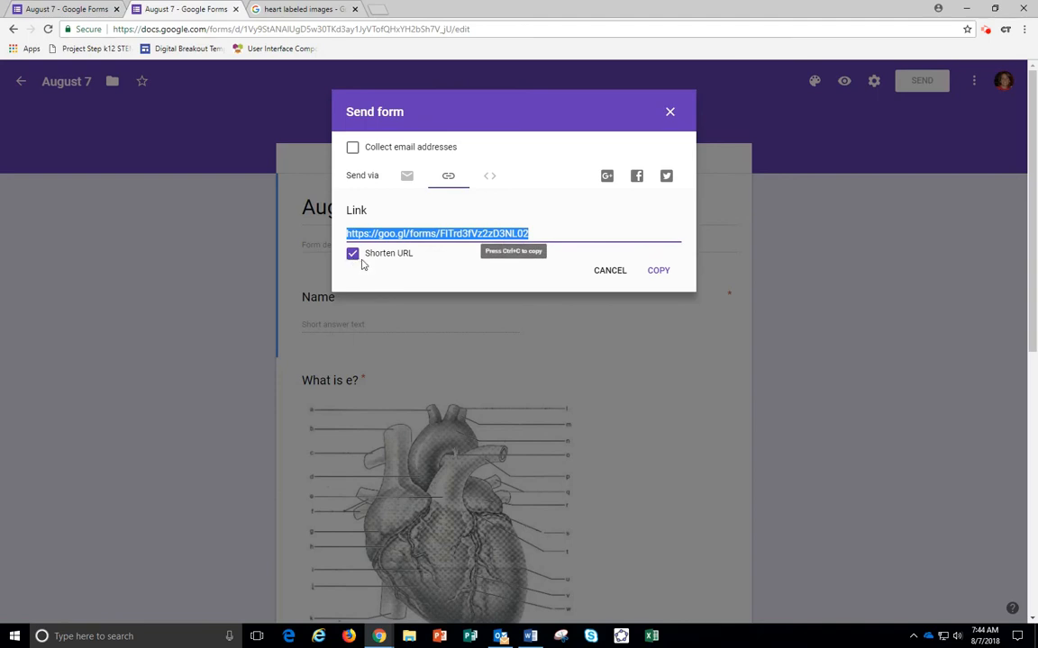
left_click(660, 272)
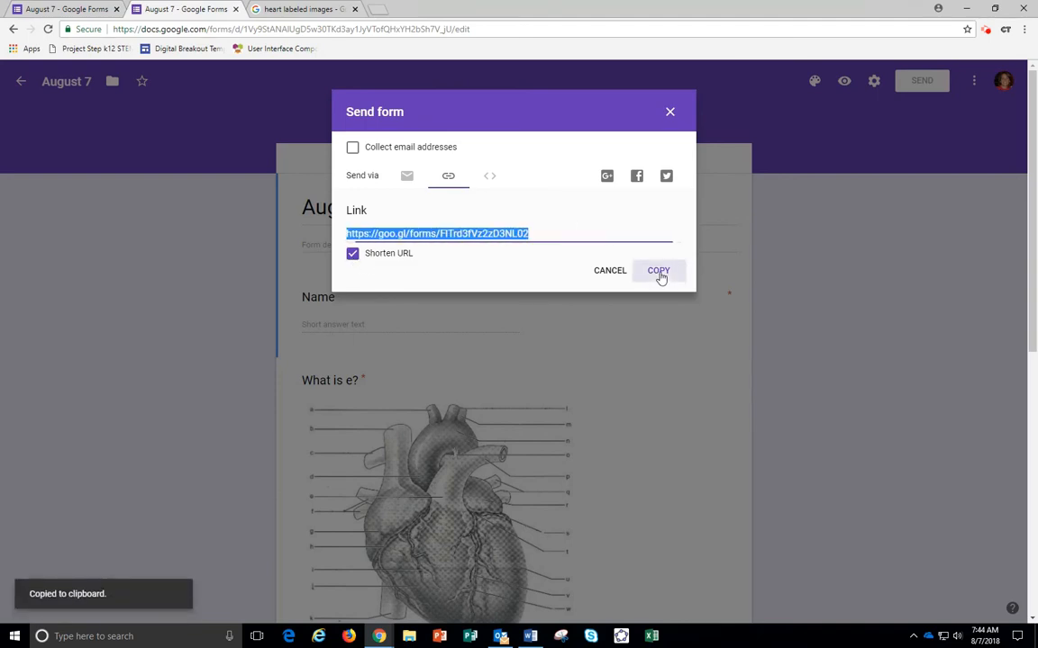
left_click(671, 112)
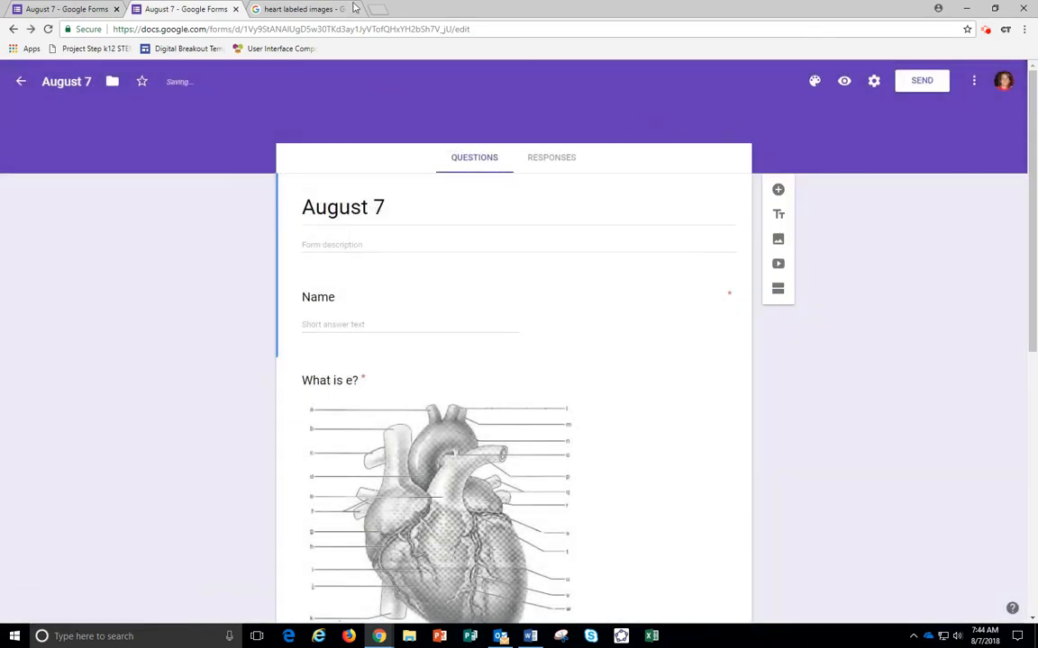